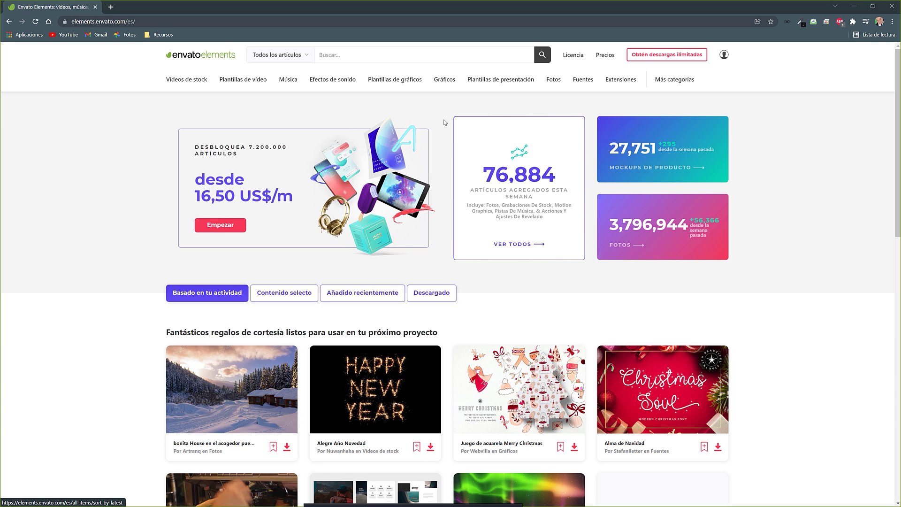
Step: Search Envato Elements for 'mockup vinyl' and browse the vinyl record mockup results
mouse_move(349, 75)
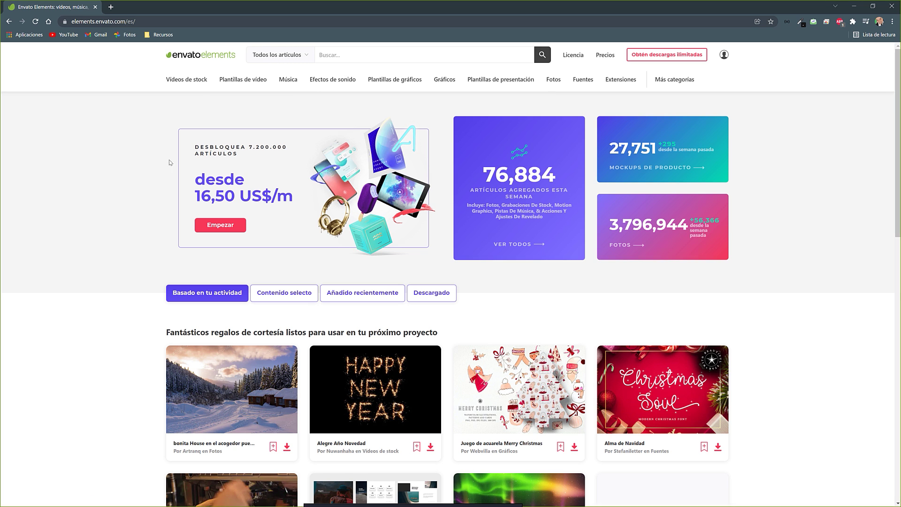
left_click(385, 59)
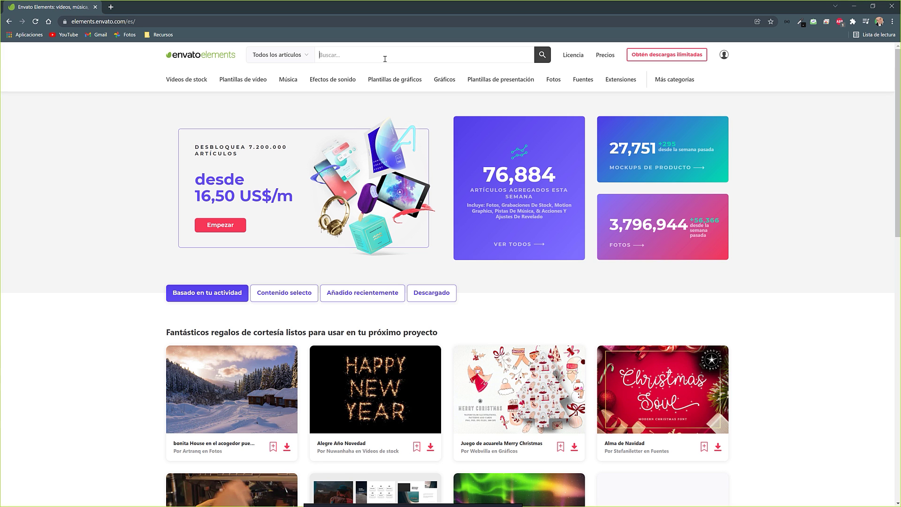
type("moc")
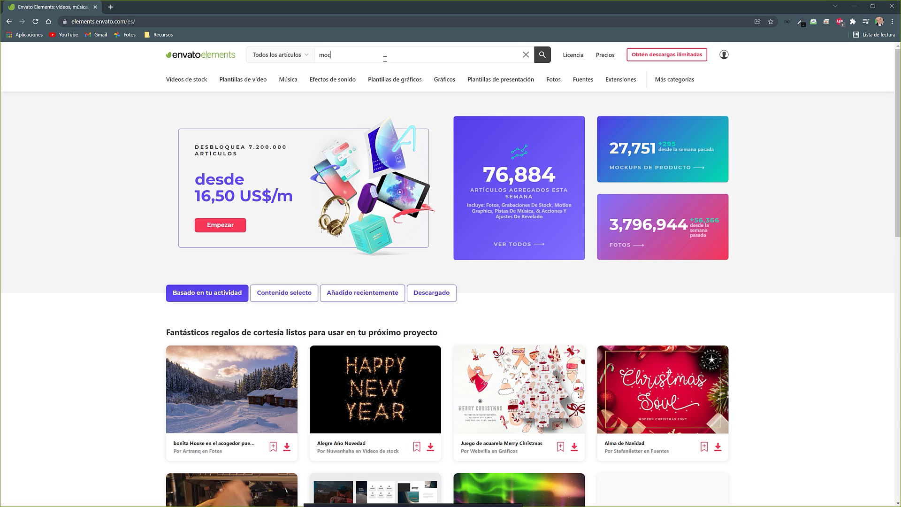
type("kup vinyl")
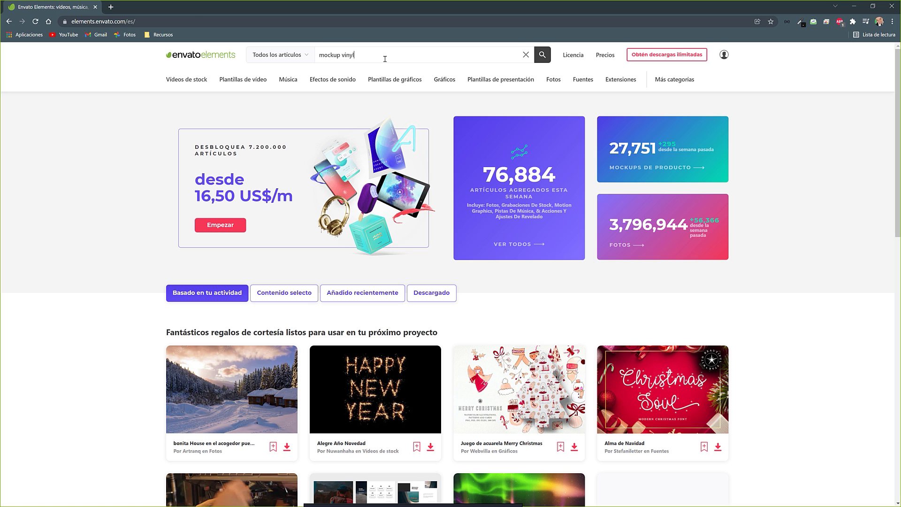
key("Return")
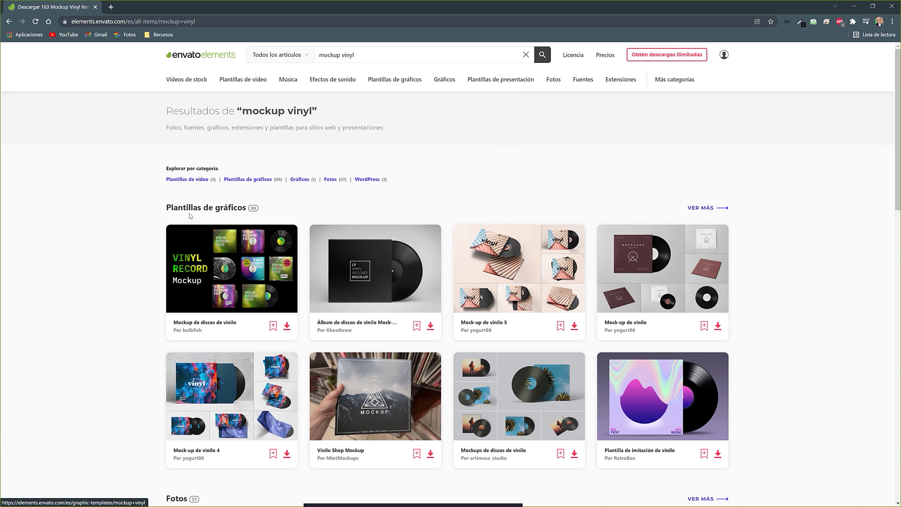
scroll(161, 233, "down", 3)
scroll(161, 230, "up", 3)
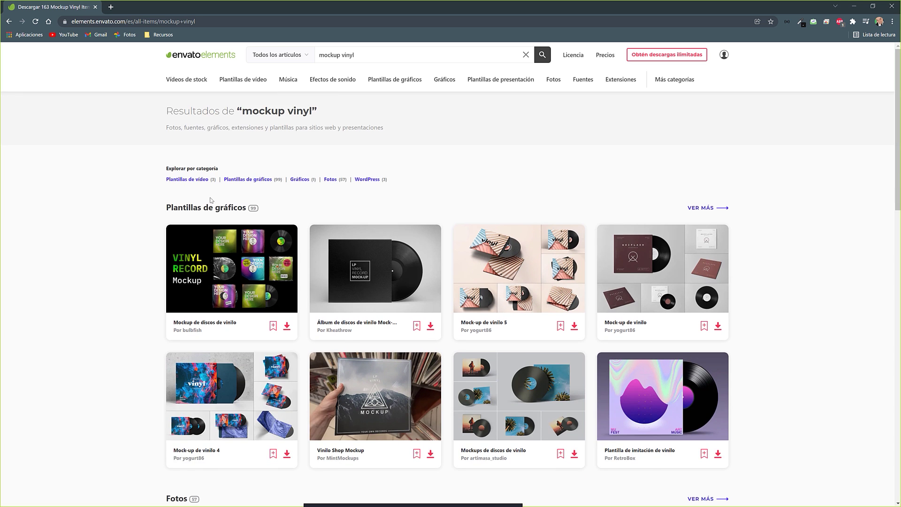
scroll(587, 171, "down", 3)
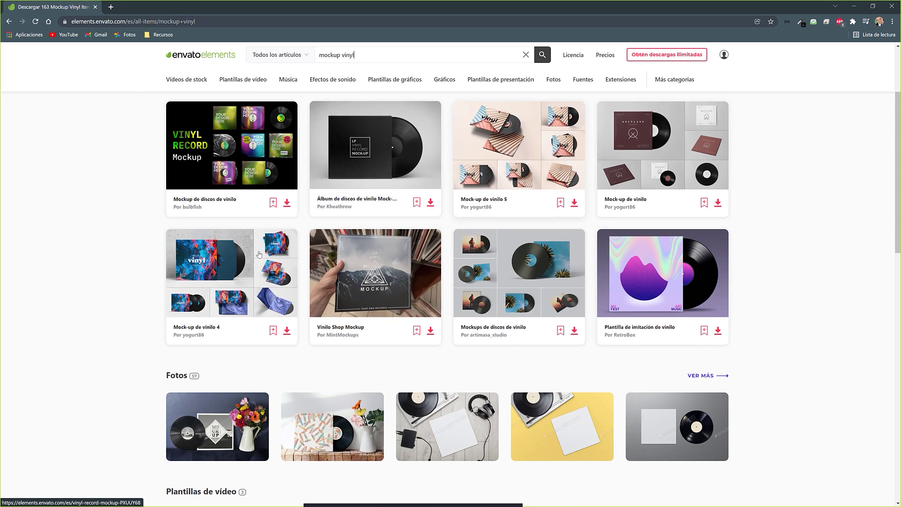
Step: Open the Plantilla de imitación de vinilo template page and look through it
left_click(665, 268)
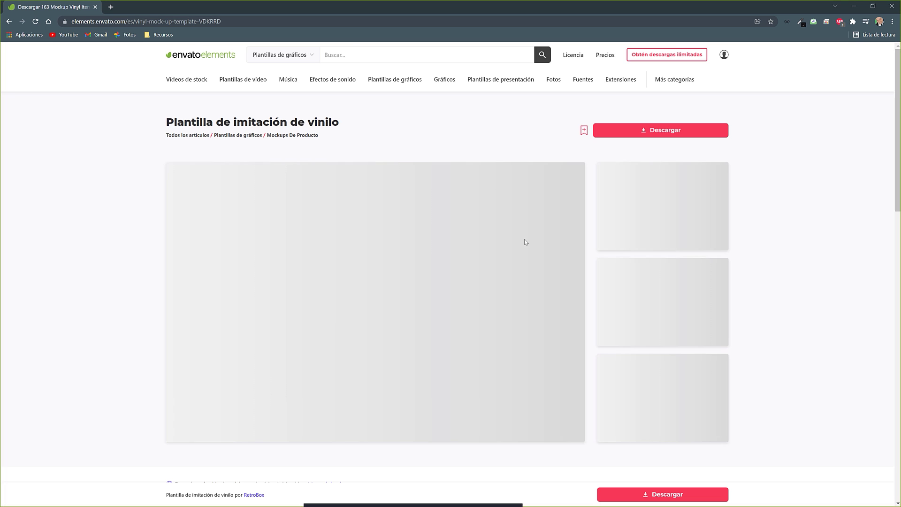
scroll(670, 481, "down", 2)
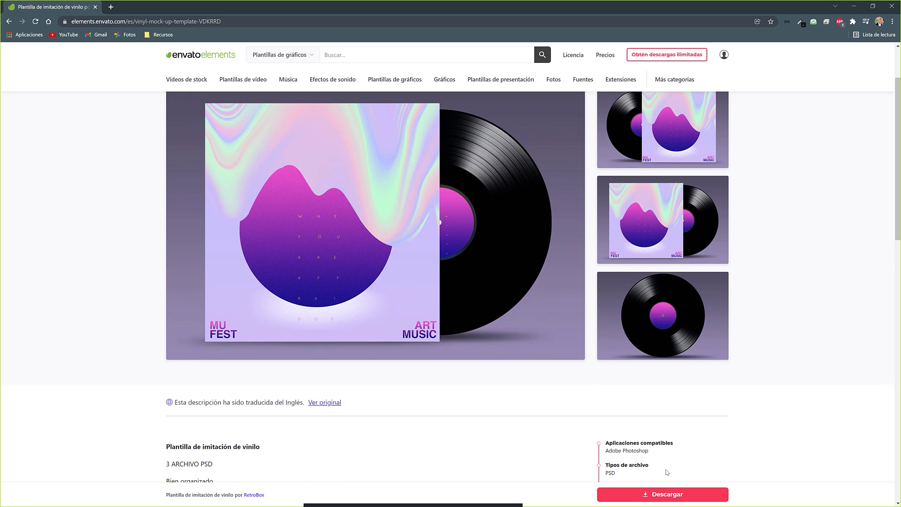
scroll(667, 472, "up", 2)
scroll(648, 141, "down", 1)
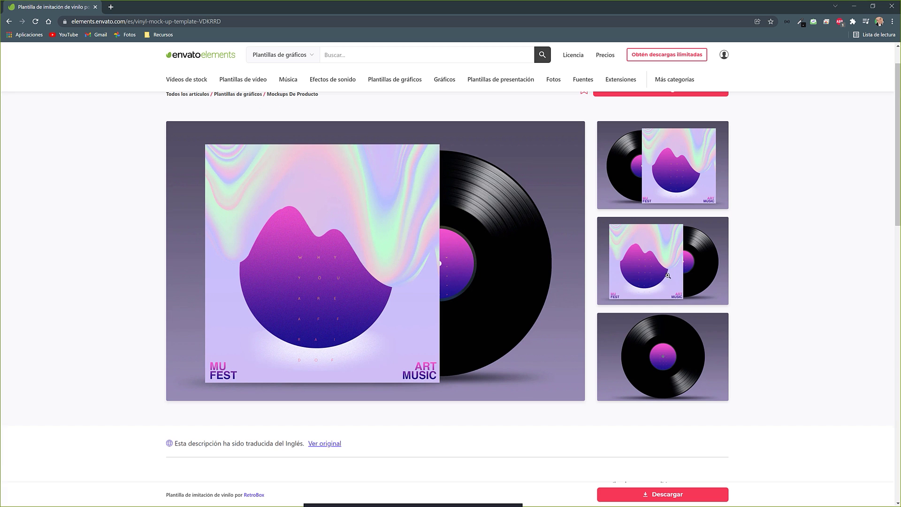
scroll(658, 365, "down", 2)
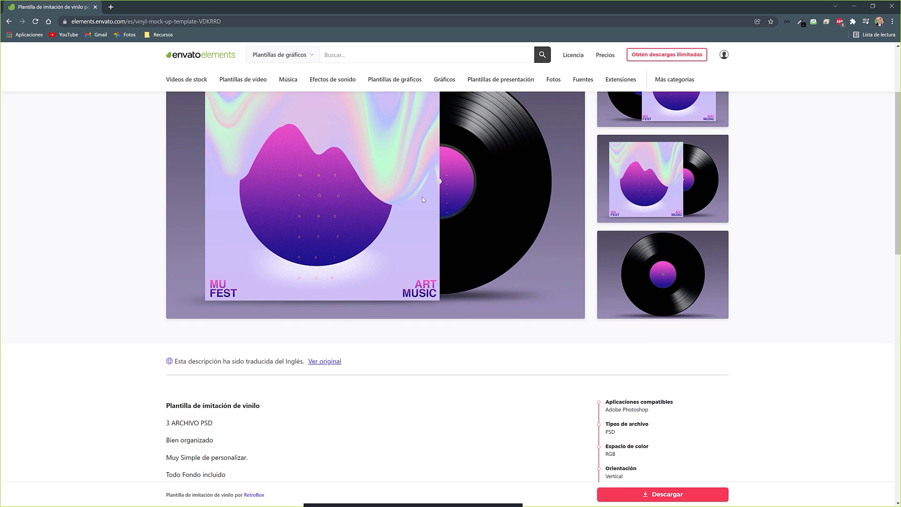
Step: Download the mockup without a licence and dismiss the Guardar como prompt
left_click(692, 494)
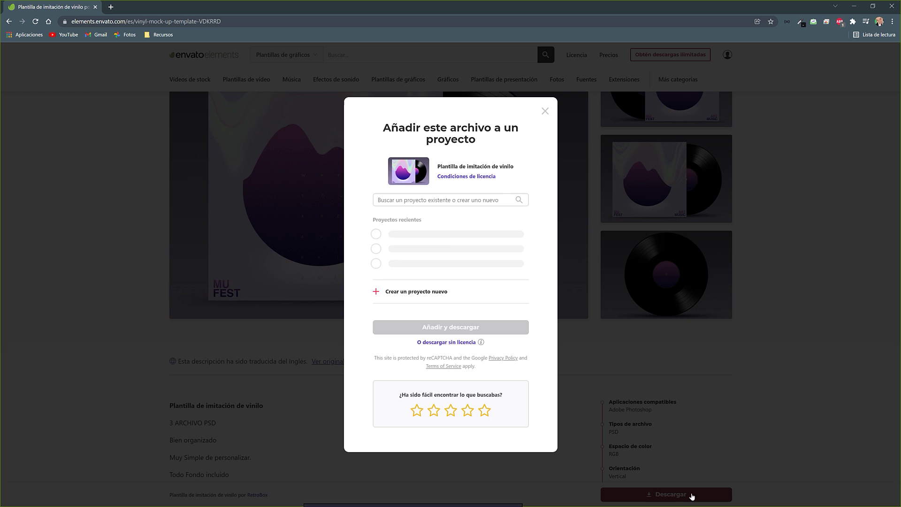
left_click(468, 335)
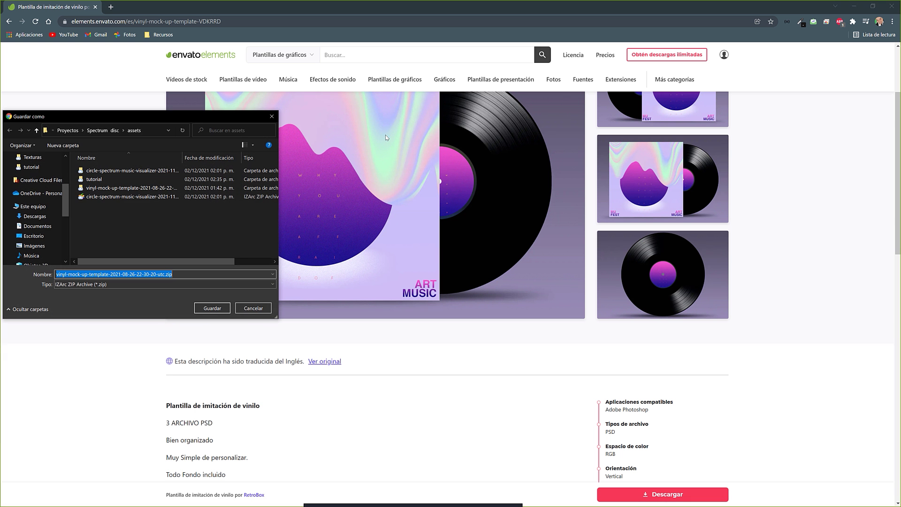
left_click(272, 116)
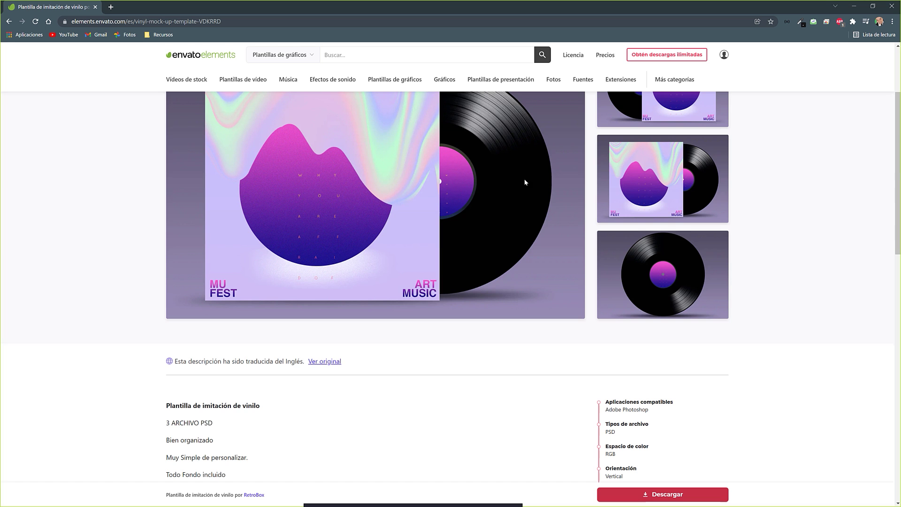
scroll(382, 154, "up", 3)
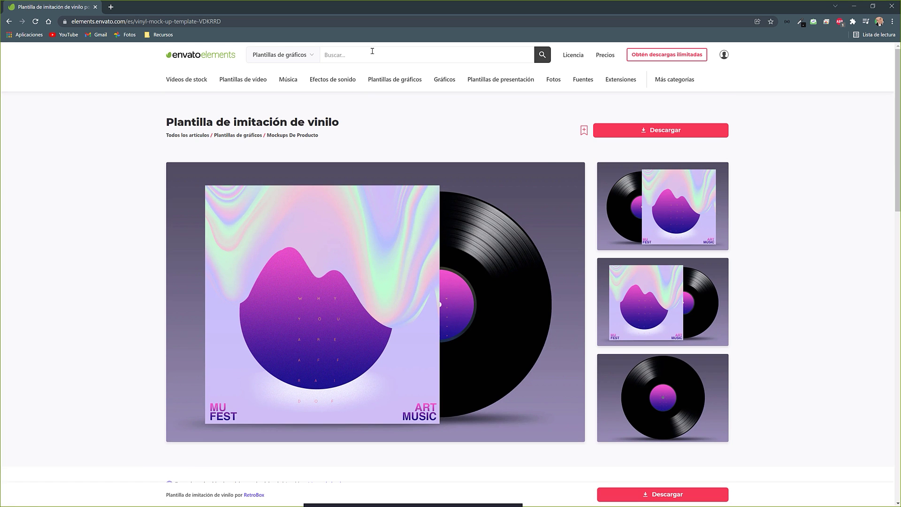
Step: Search the library for 'circle spectrum'
left_click(372, 50)
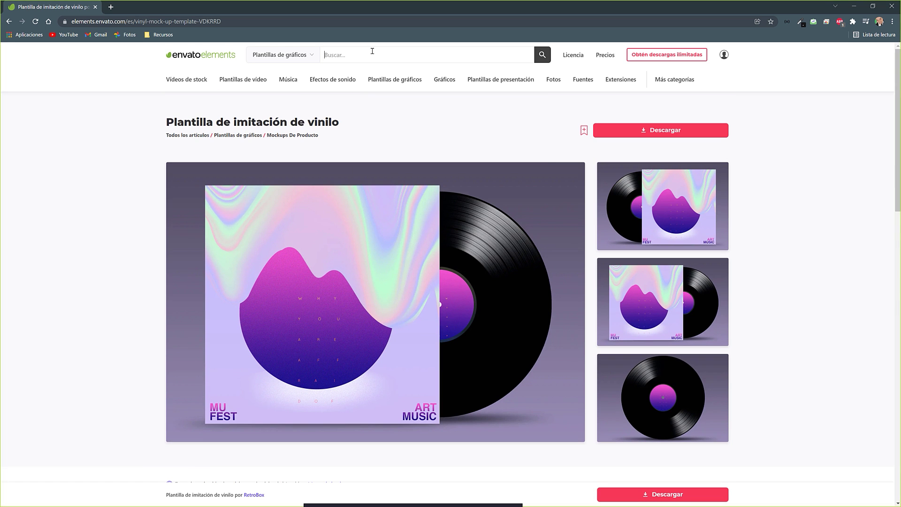
type("cle")
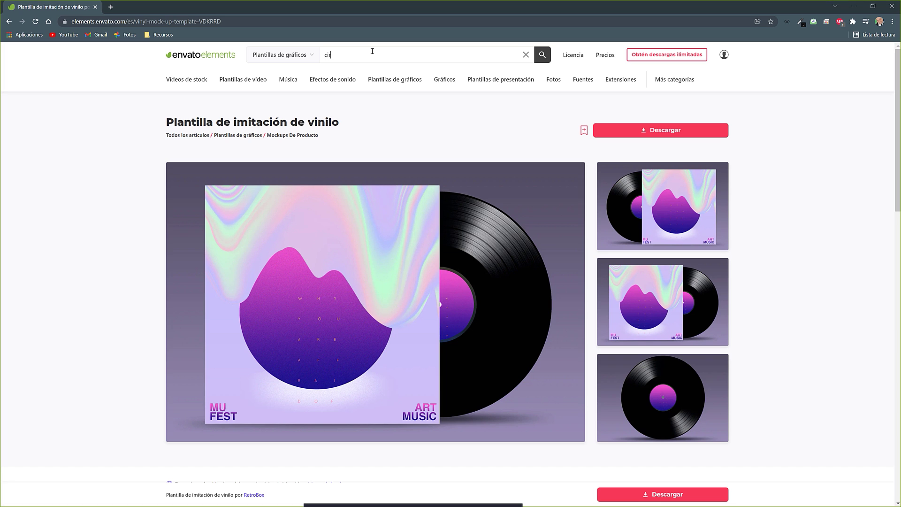
type(" spectrum")
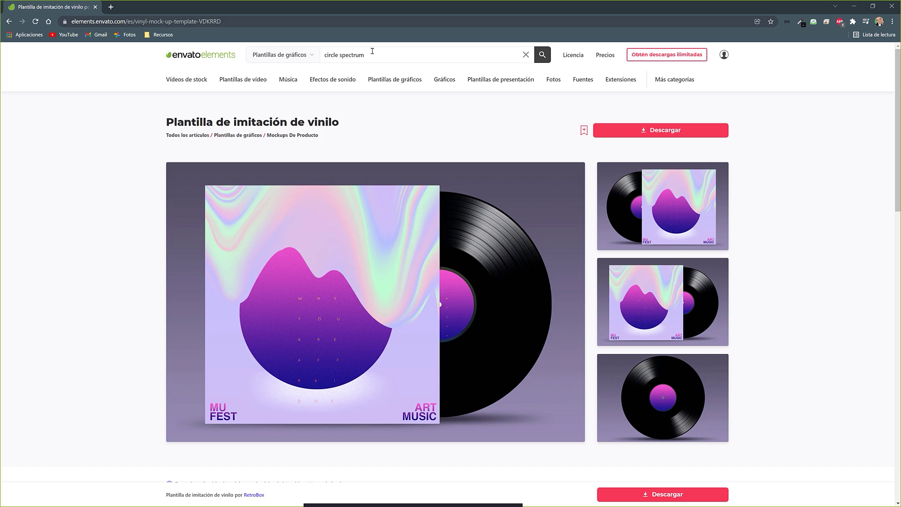
key("Return")
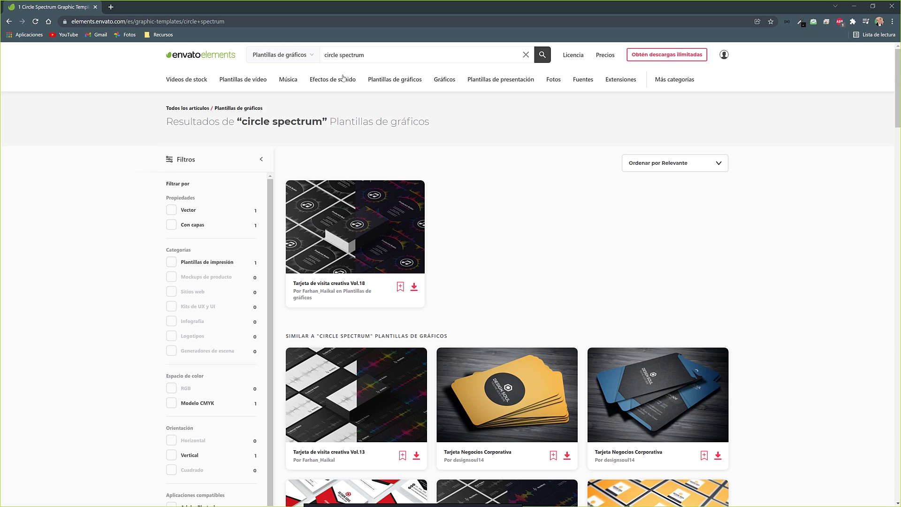
Step: Limit the search to Plantillas de vídeo and open the Circle Spectrum music visualizer template
left_click(300, 57)
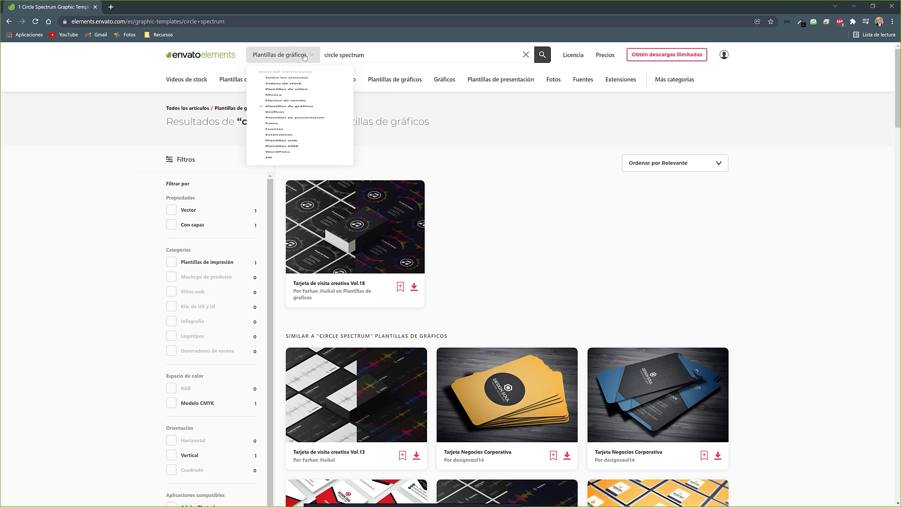
left_click(293, 124)
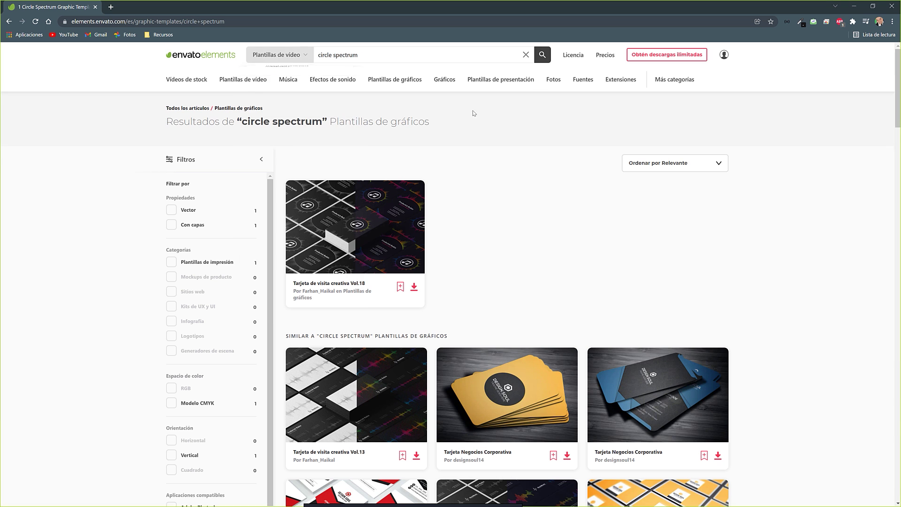
left_click(543, 56)
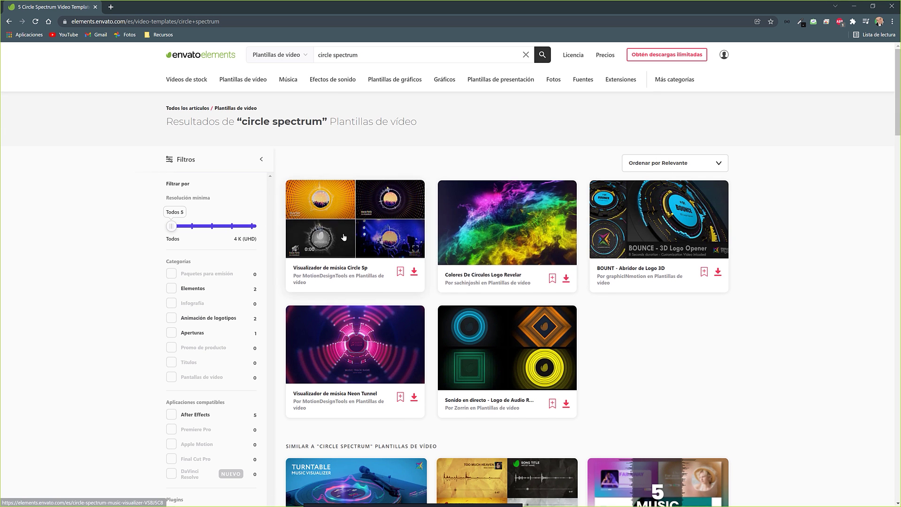
scroll(350, 241, "down", 2)
scroll(350, 241, "up", 1)
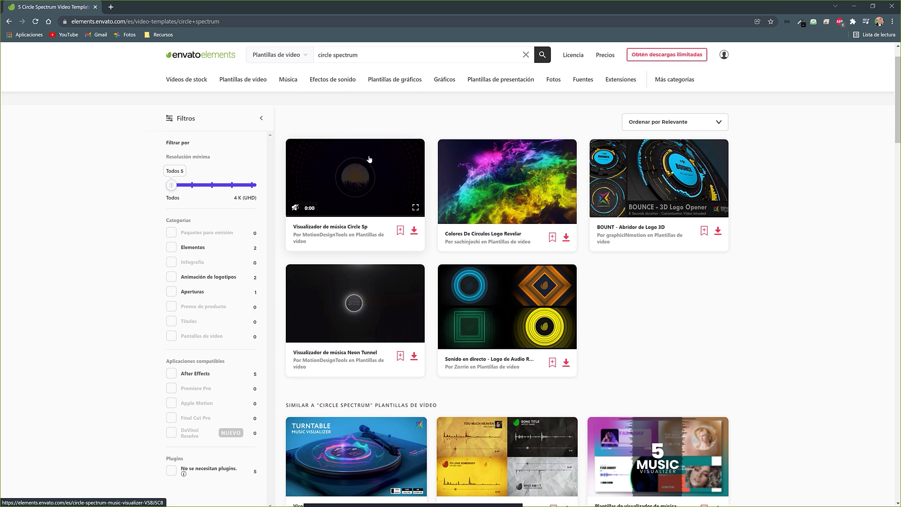
left_click(358, 182)
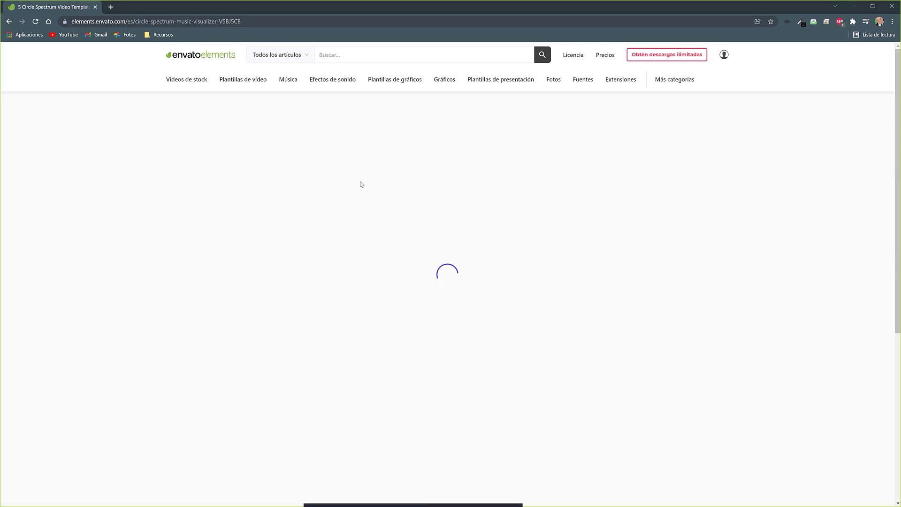
Step: Preview the visualizer video, then open Vinyl Frontcover.psd from the Vinyl Mock Up Template folder
left_click(175, 327)
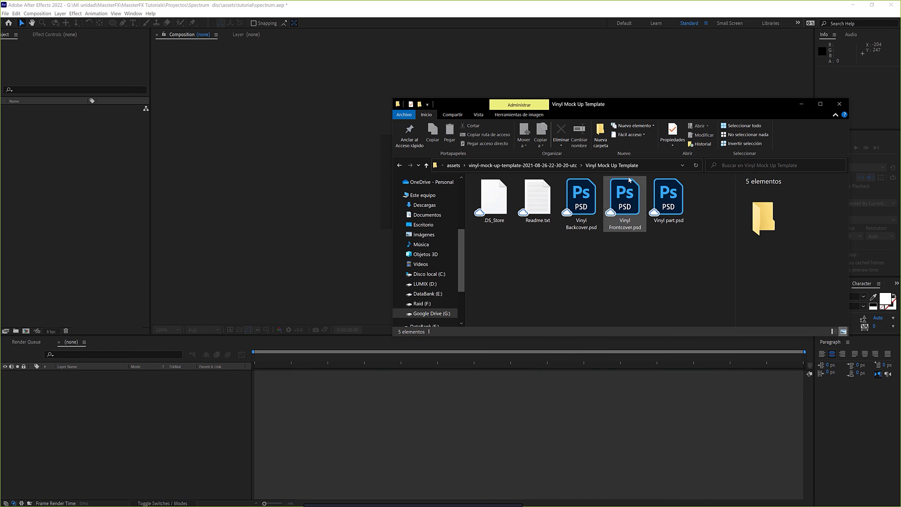
left_click_drag(648, 101, 475, 125)
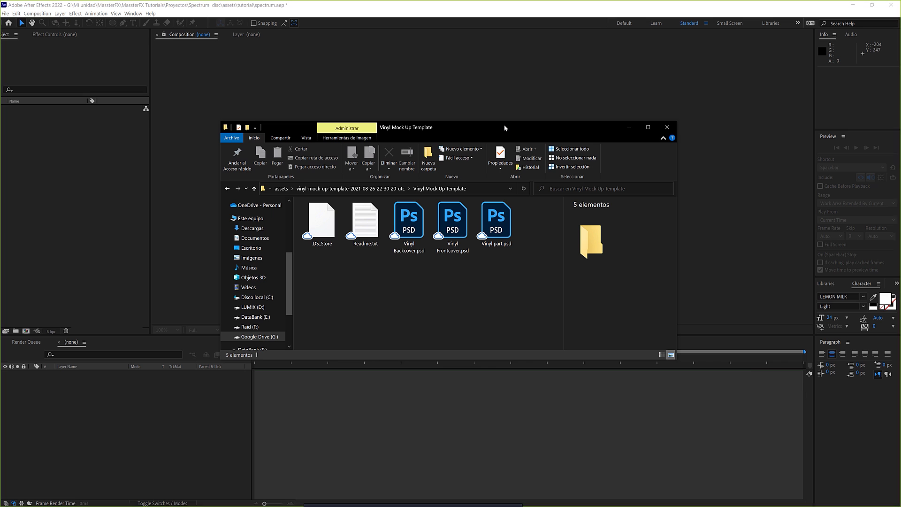
left_click(408, 228)
left_click(513, 291)
double_click(453, 225)
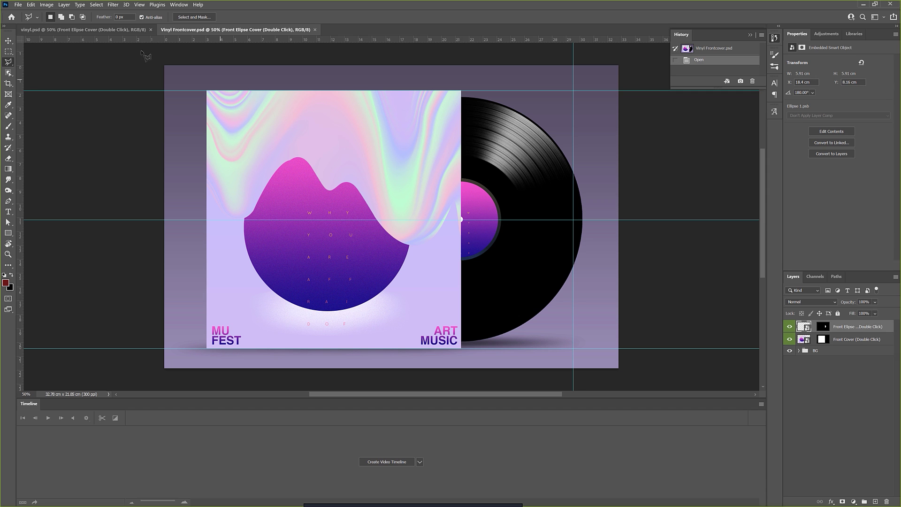
Step: Close vinyl.psd, keeping Vinyl Frontcover.psd open, and switch to the Move tool (V)
left_click(151, 30)
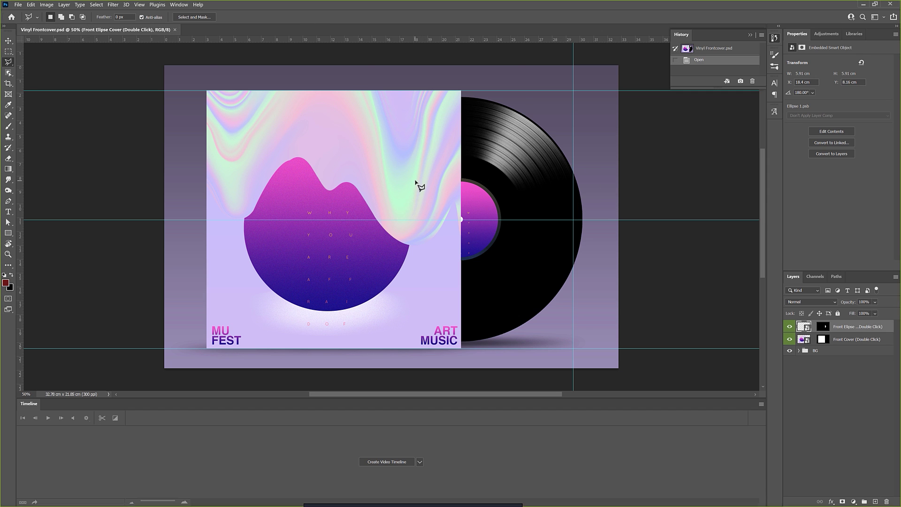
key("v")
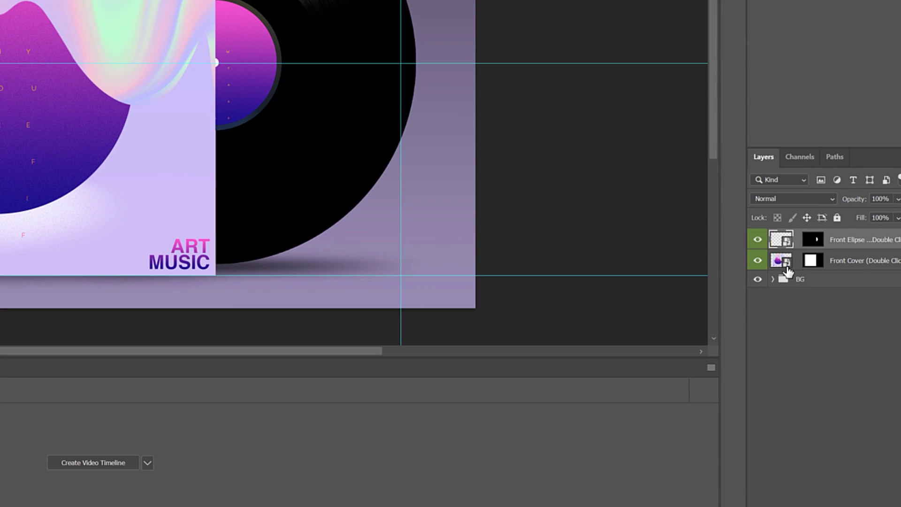
Step: Scale the Liquid artwork in the Front Cover smart object to about 238% and save it
double_click(787, 269)
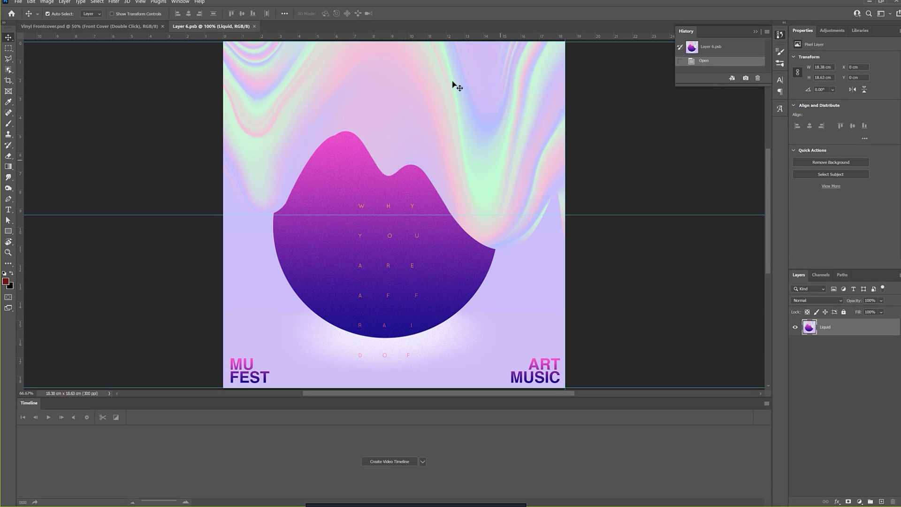
key("ctrl+t")
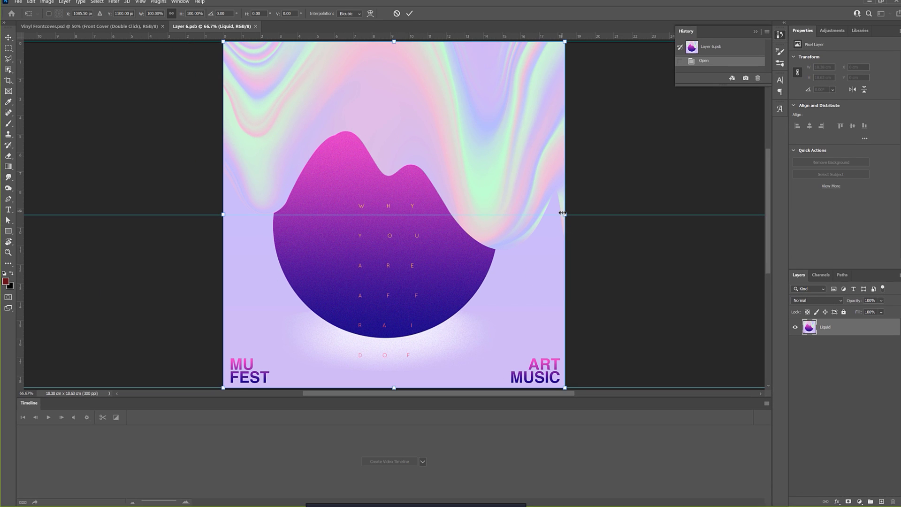
left_click_drag(565, 214, 717, 189)
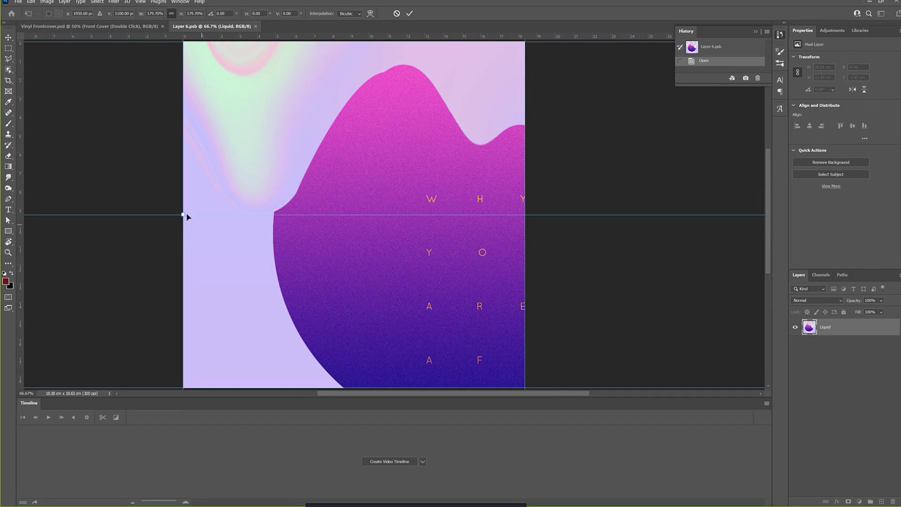
left_click_drag(183, 214, 10, 203)
mouse_move(378, 228)
left_mouse_down()
mouse_move(385, 249)
mouse_move(413, 214)
left_mouse_up()
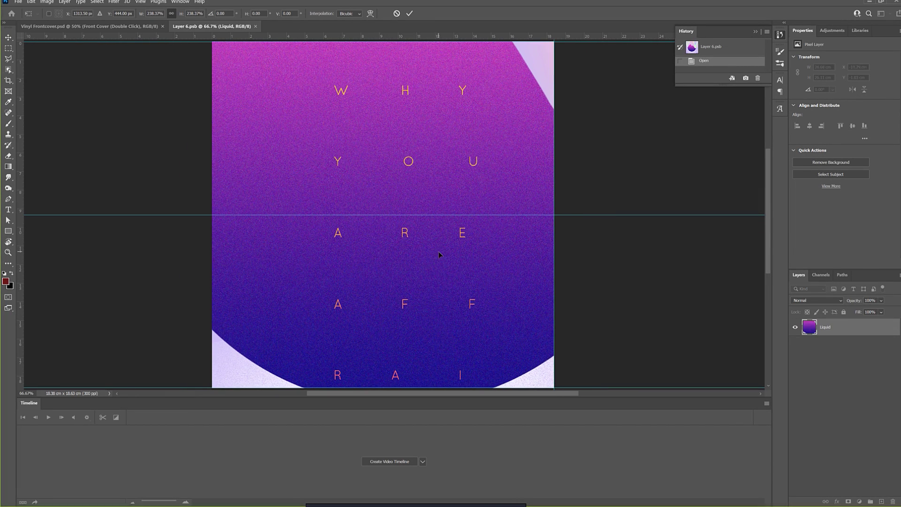
key("Return")
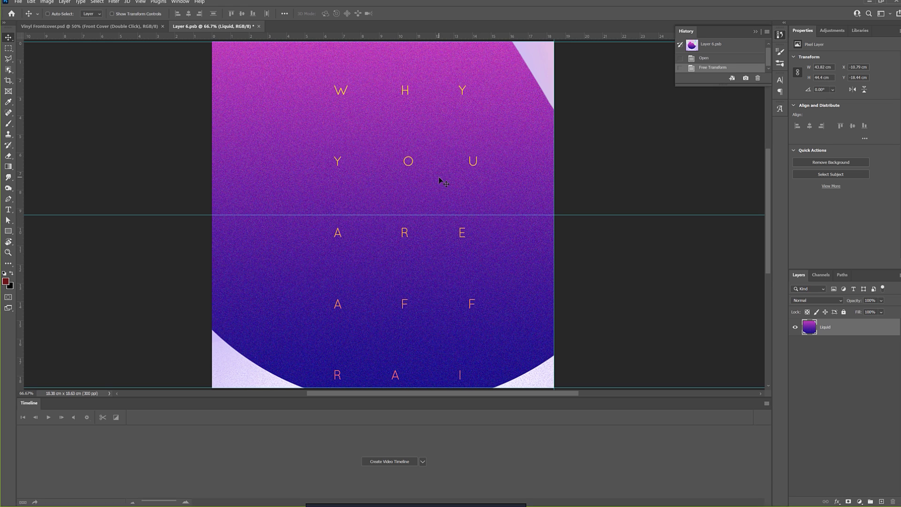
key("ctrl+s")
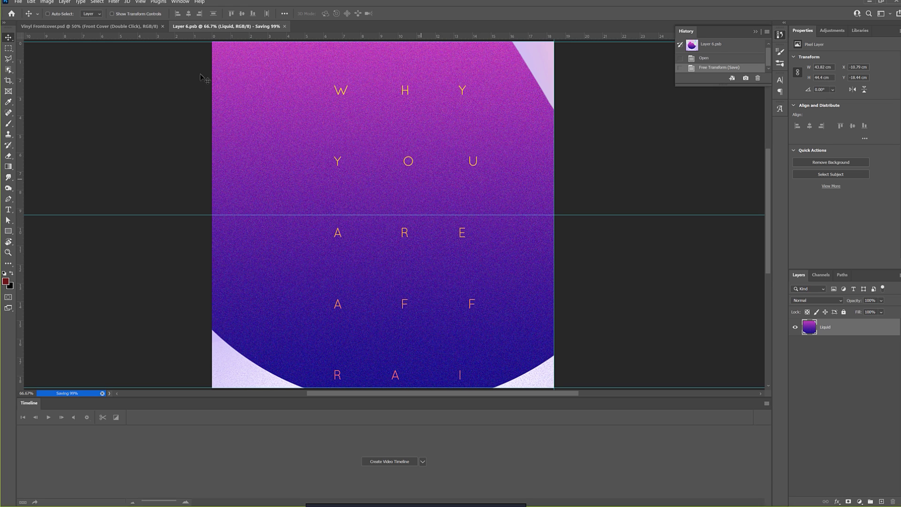
left_click(121, 27)
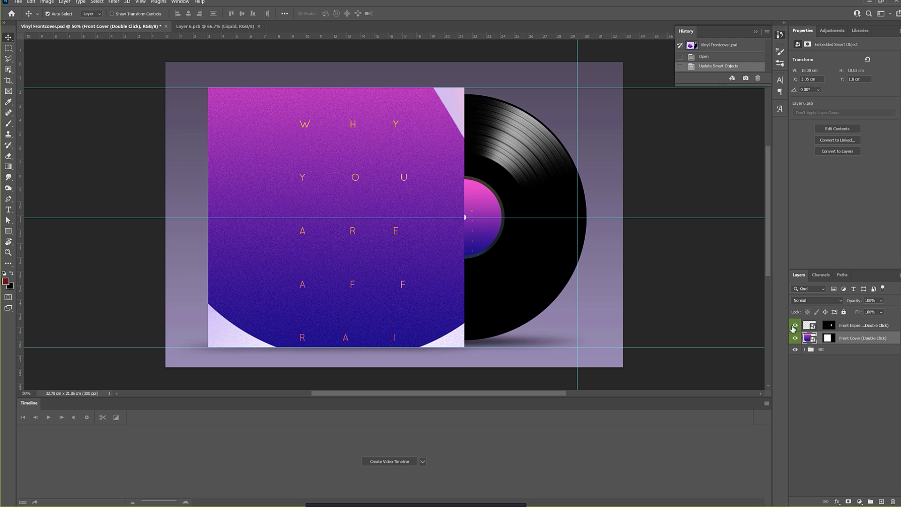
Step: Open the Front Ellipse Cover label artwork, try shifting it left, and undo the move
double_click(813, 328)
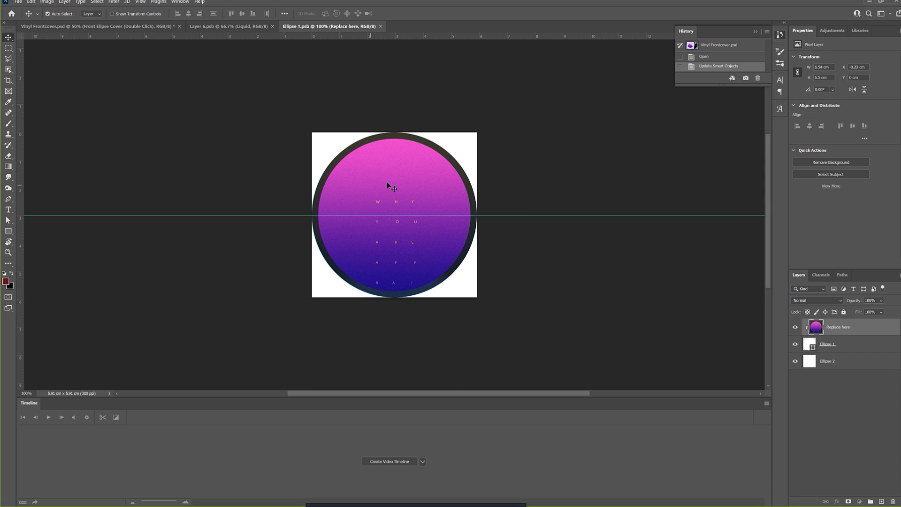
left_click_drag(427, 182, 407, 173)
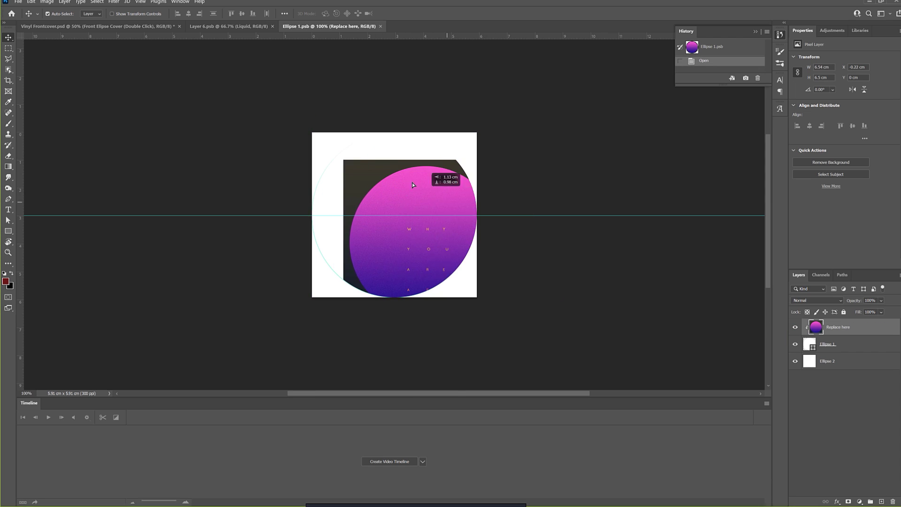
key("ctrl+z")
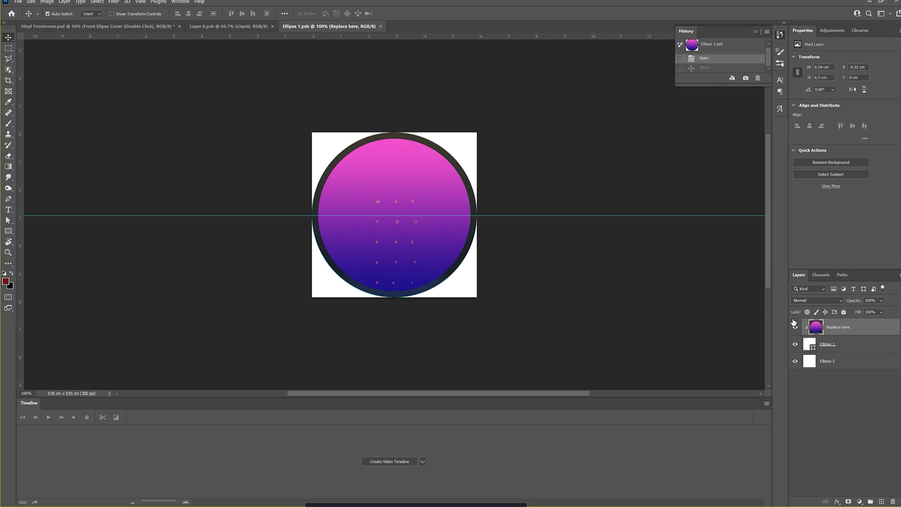
Step: Return to Vinyl Frontcover.psd, cancel Save As, and minimize Photoshop
left_click(155, 26)
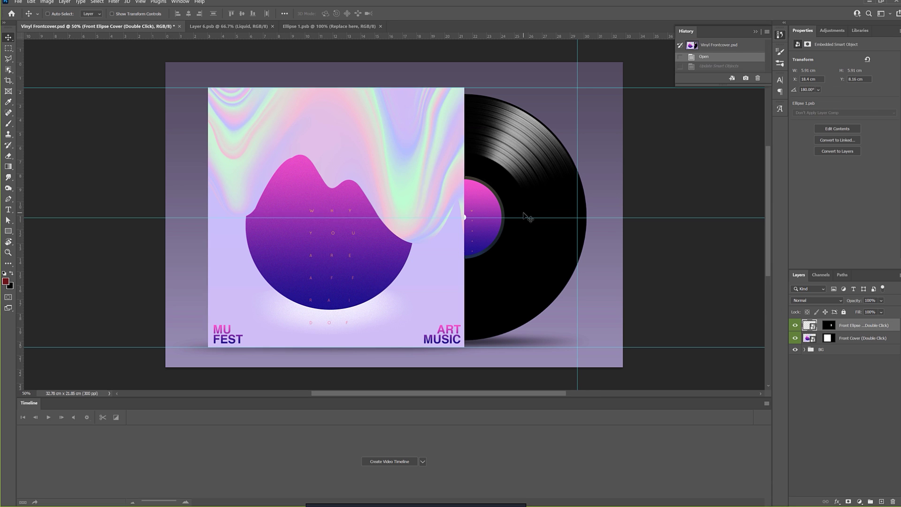
key("ctrl")
key("ctrl+shift+s")
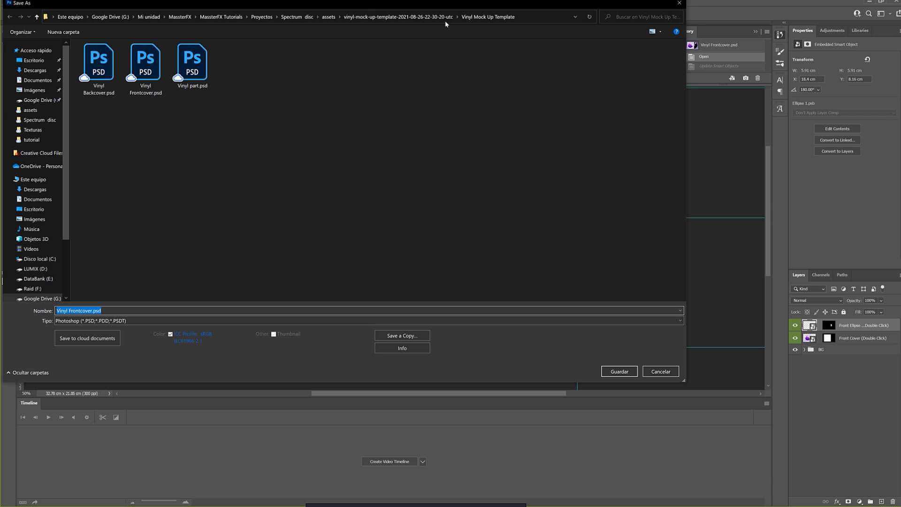
left_click(664, 371)
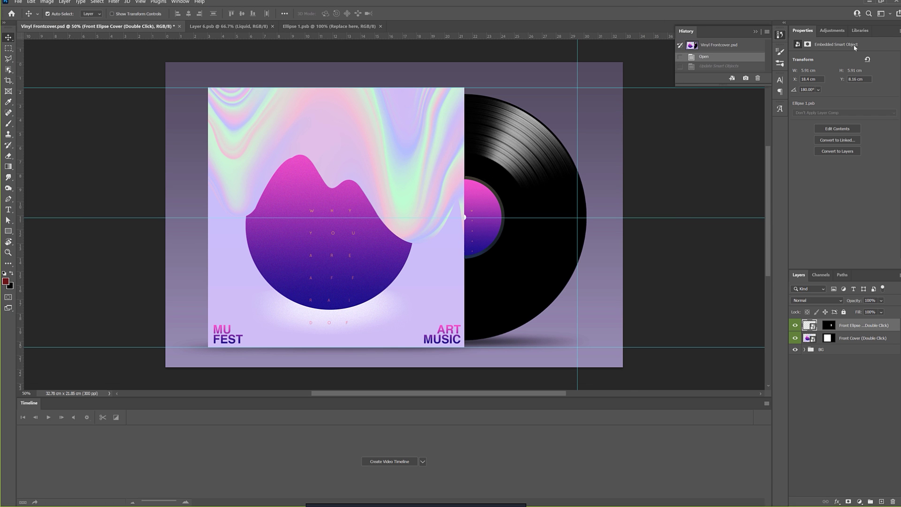
left_click(870, 4)
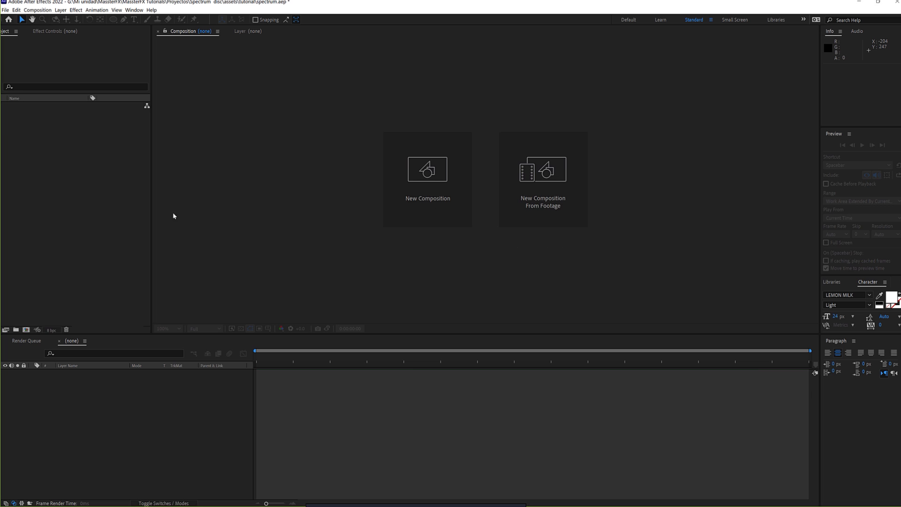
Step: Import Lo-Fi and Chill (No Vinyl Crackle).wav from the Lo-Fi and Chill folder
double_click(56, 130)
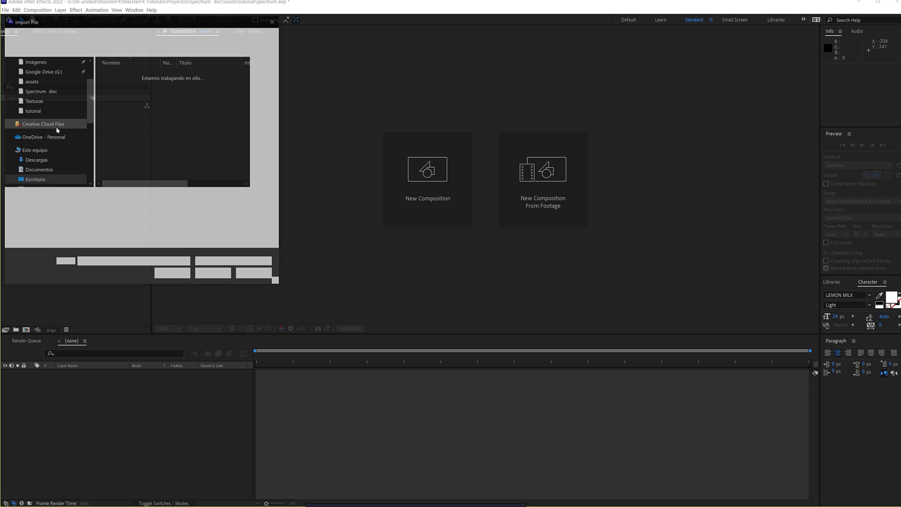
left_click(85, 34)
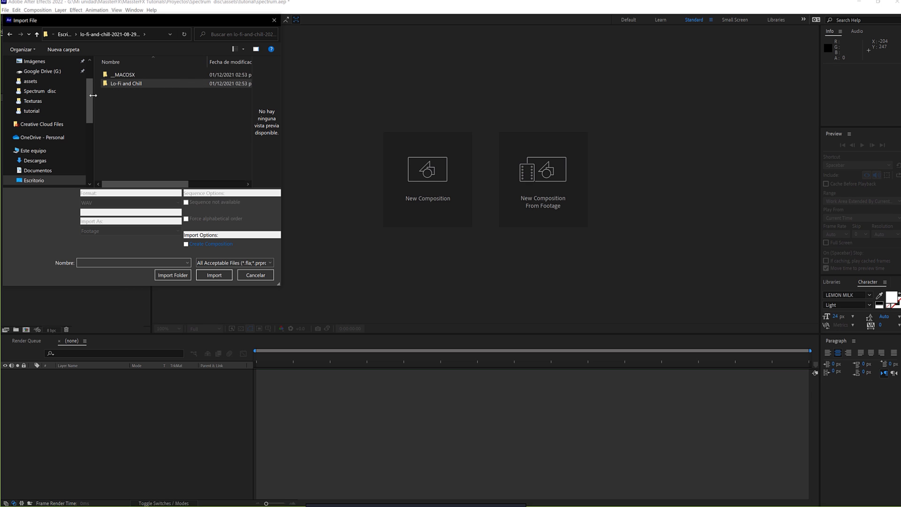
double_click(126, 83)
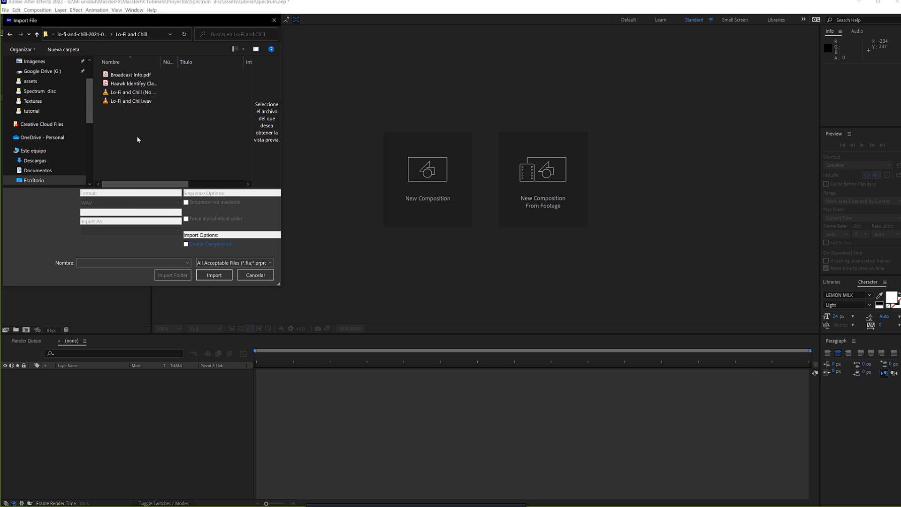
double_click(136, 92)
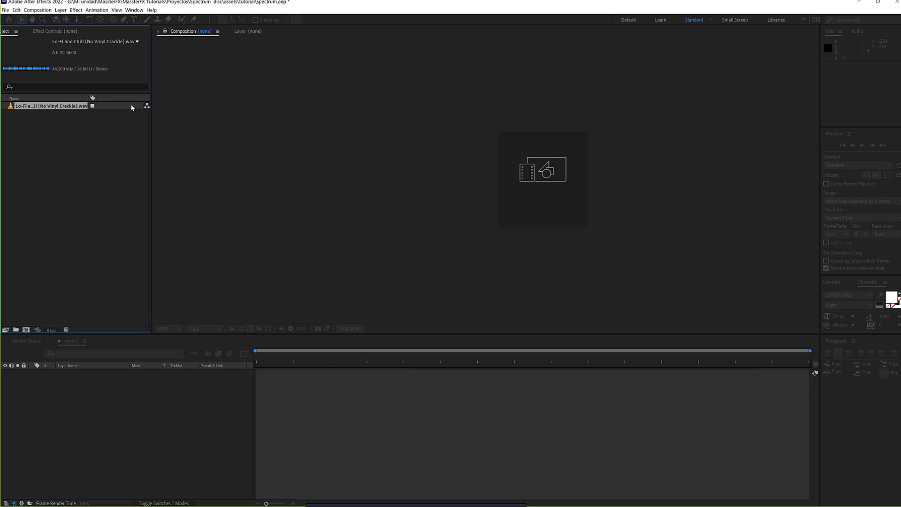
Step: Import vinyl.psd from the assets folder
double_click(108, 140)
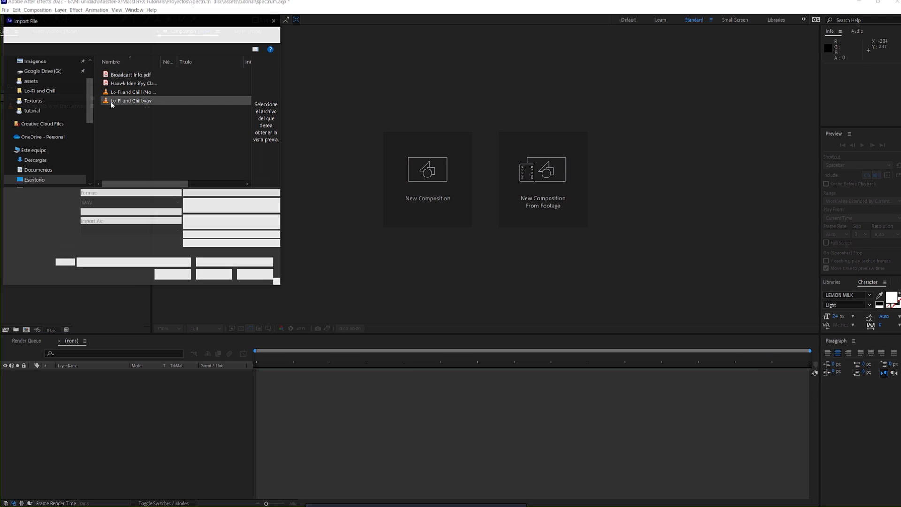
scroll(42, 118, "up", 2)
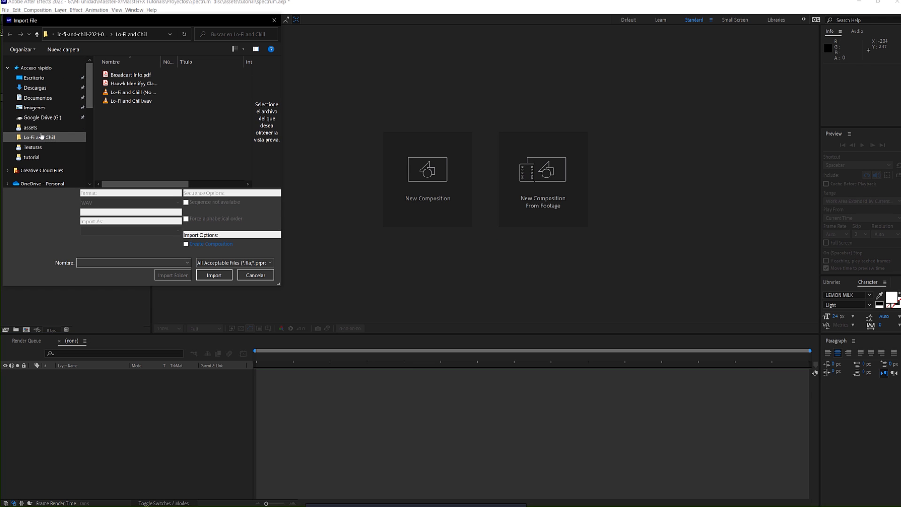
left_click(35, 127)
left_click(119, 101)
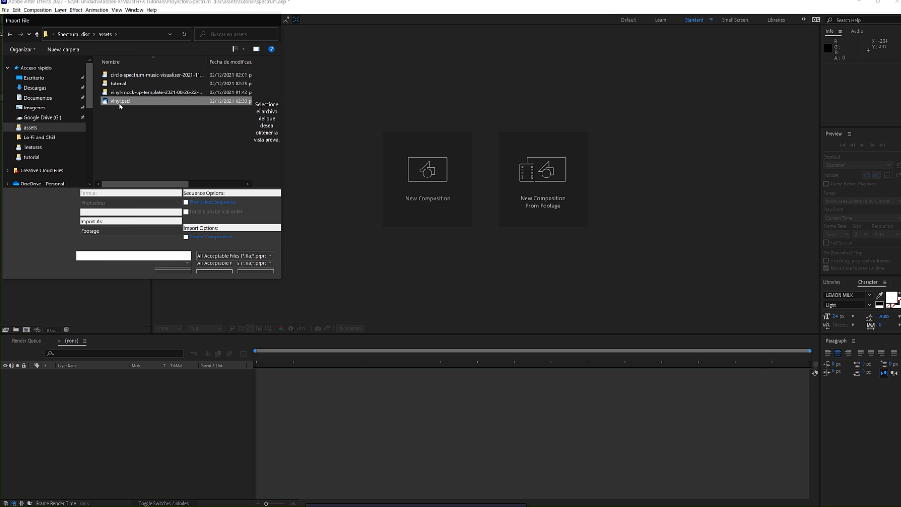
double_click(120, 102)
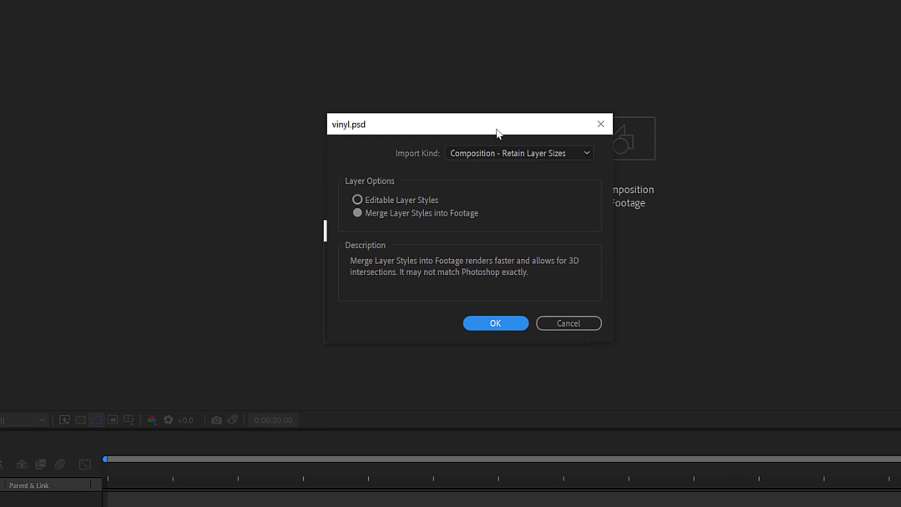
Step: Import vinyl.psd as Composition - Retain Layer Sizes, keeping Merge Layer Styles into Footage
left_click_drag(498, 134, 511, 121)
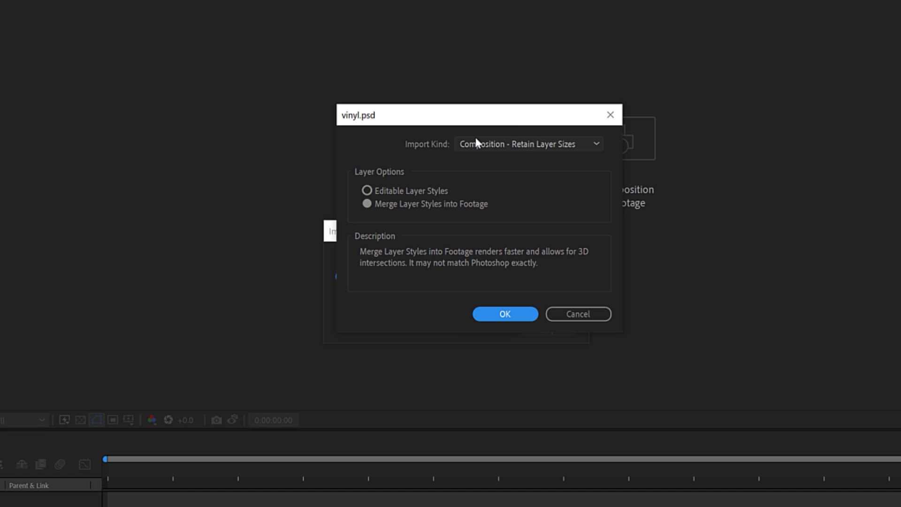
left_click(509, 146)
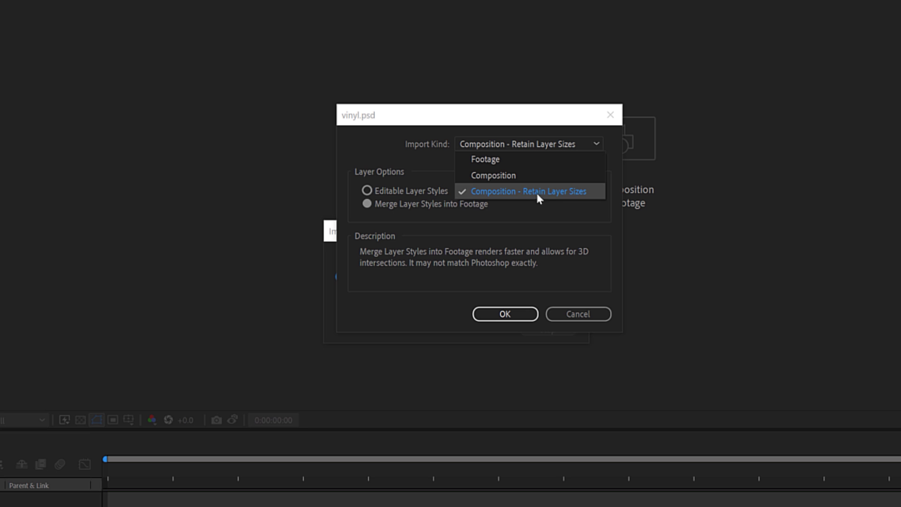
left_click(518, 314)
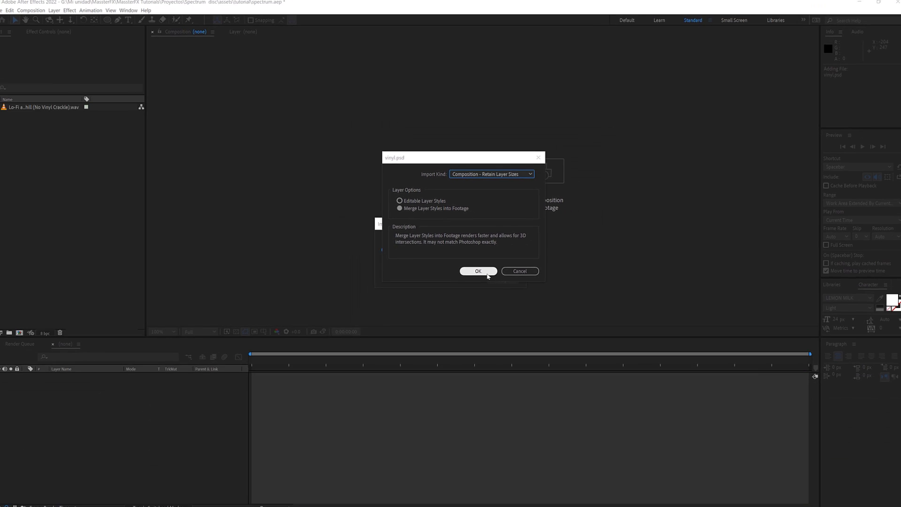
left_click(511, 301)
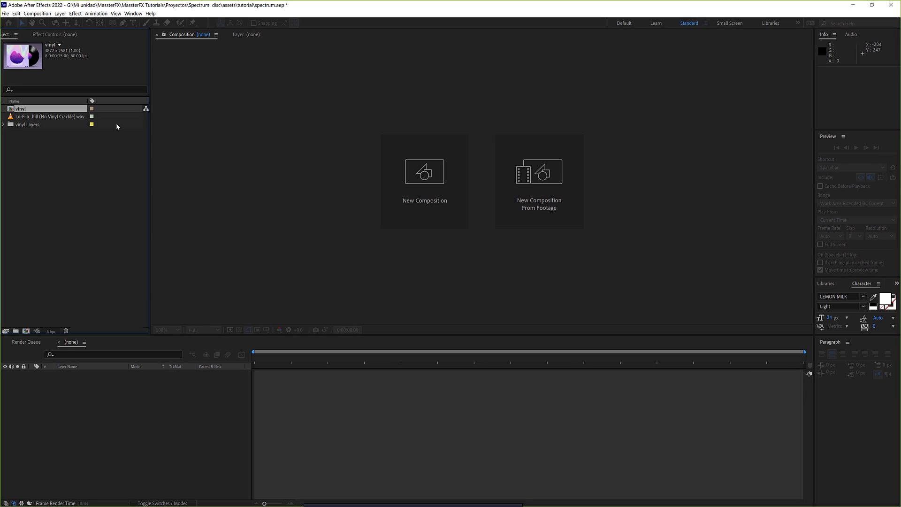
Step: Open the vinyl composition, play it back, and zoom the viewer out
double_click(25, 119)
left_click(189, 166)
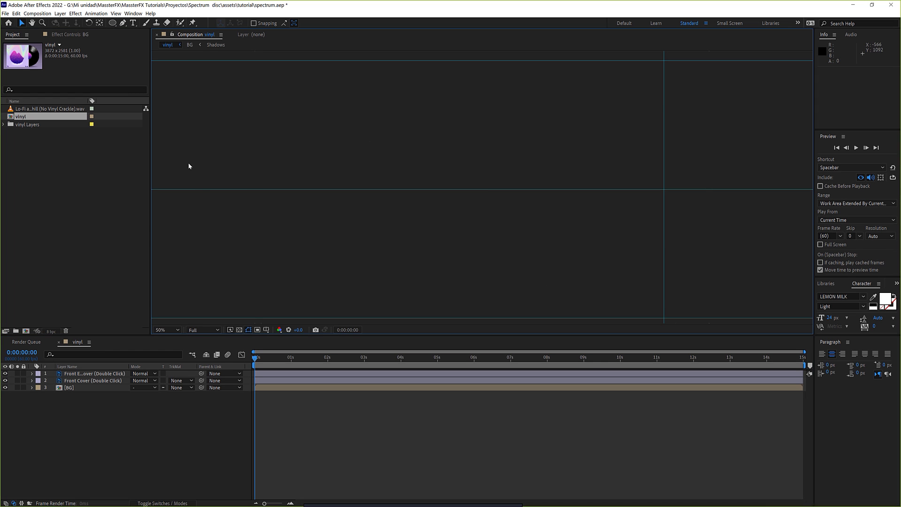
key("space")
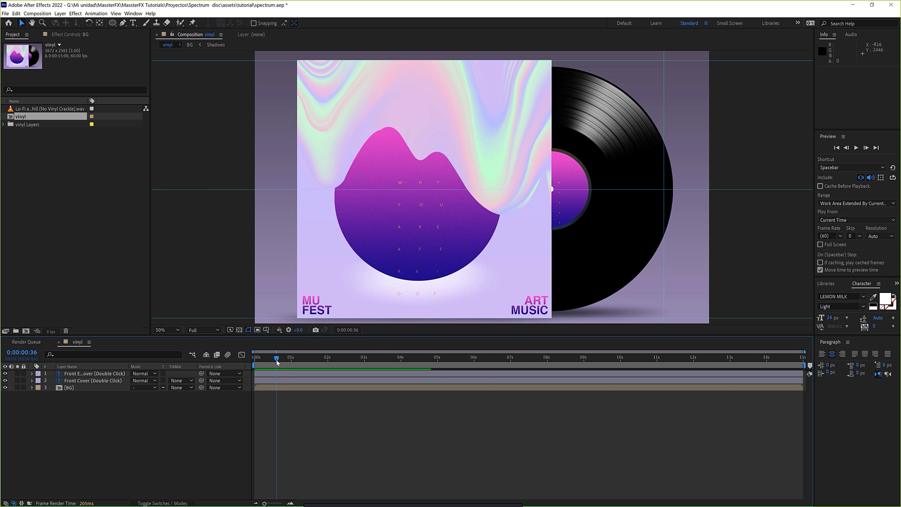
key("comma")
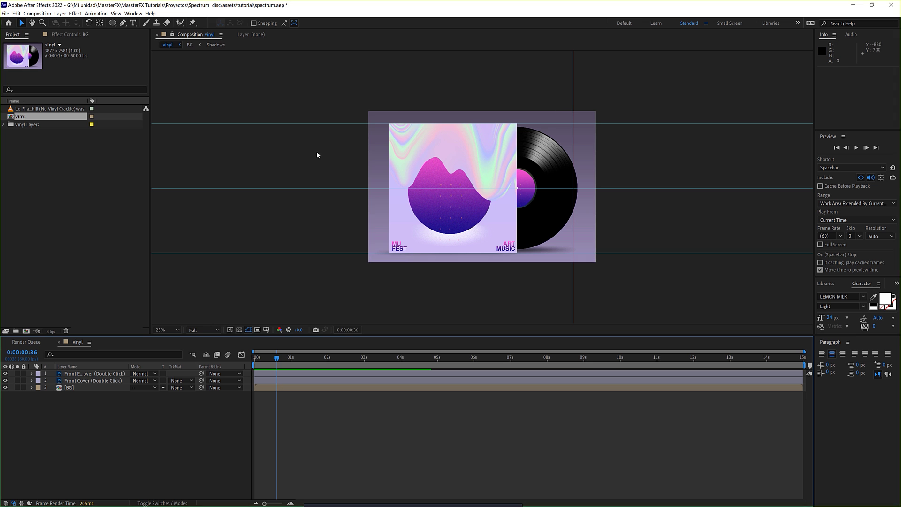
Step: Set the vinyl composition to the HDTV 1080 24 preset (1920 x 1080) at 60 fps
right_click(334, 150)
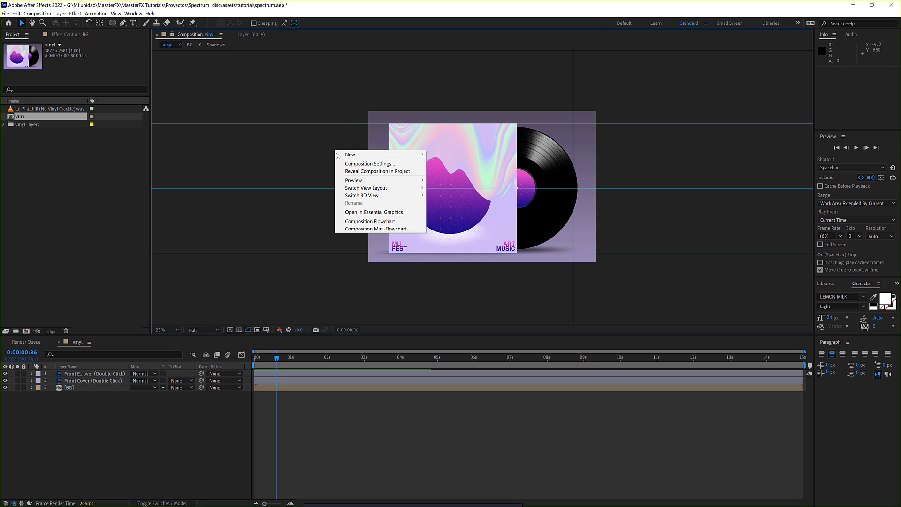
left_click(370, 163)
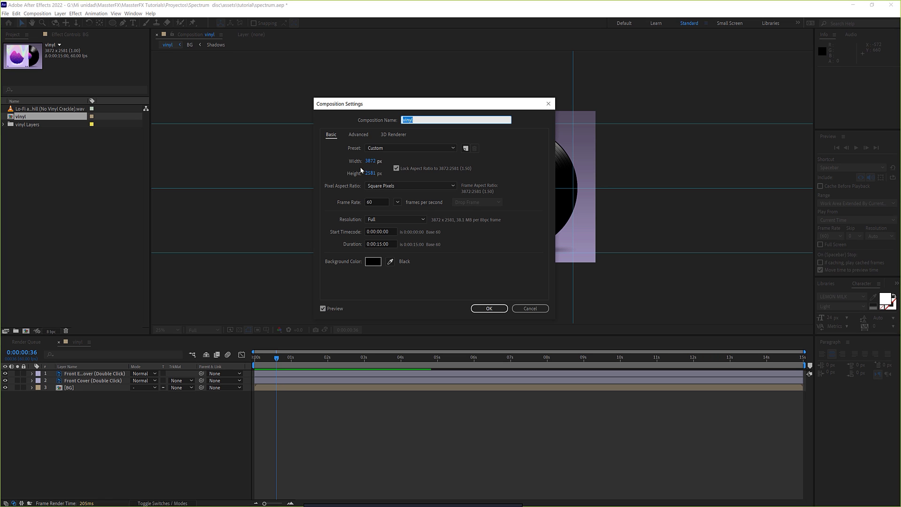
left_click(400, 148)
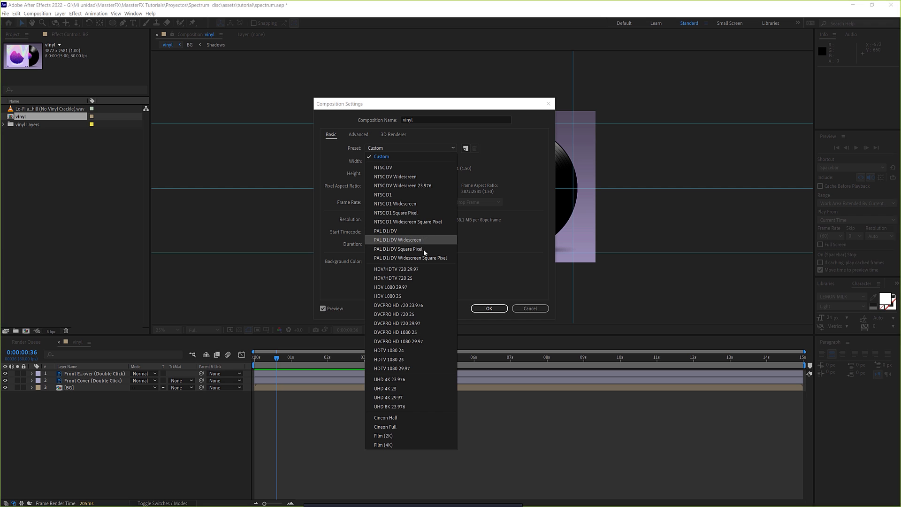
left_click(404, 350)
left_click(397, 202)
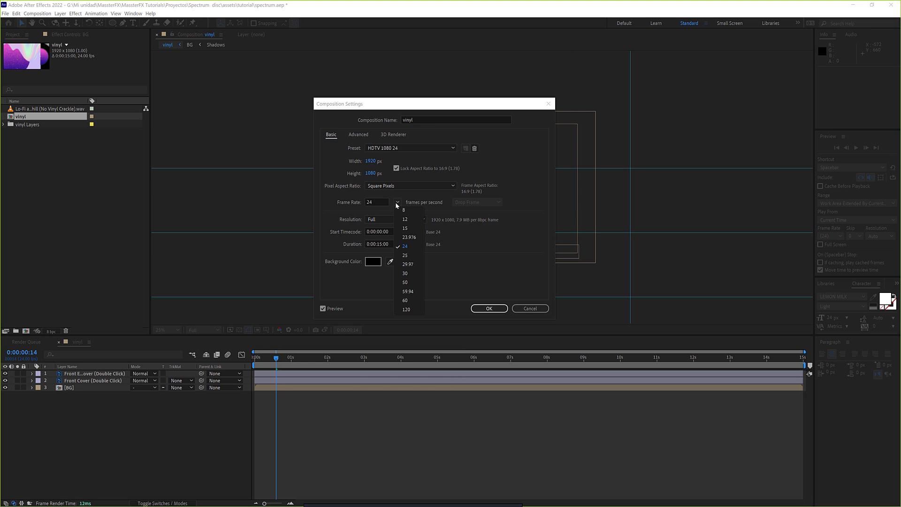
left_click(406, 301)
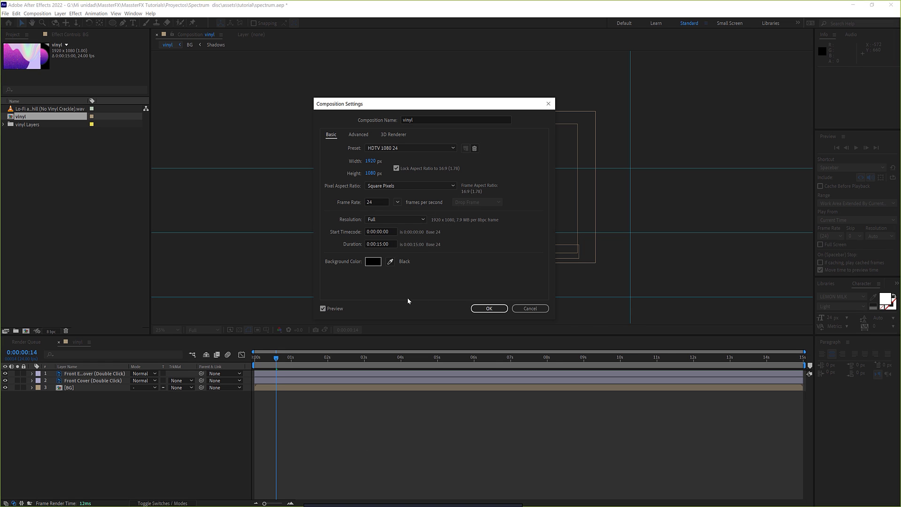
left_click(504, 309)
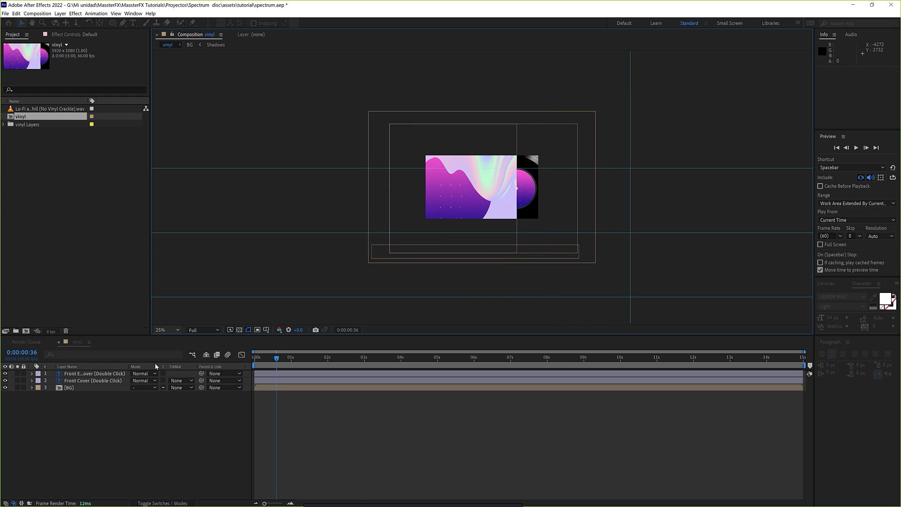
Step: Add a Null 1 layer and parent the cover, vinyl and BG layers to it
left_click_drag(100, 413, 63, 356)
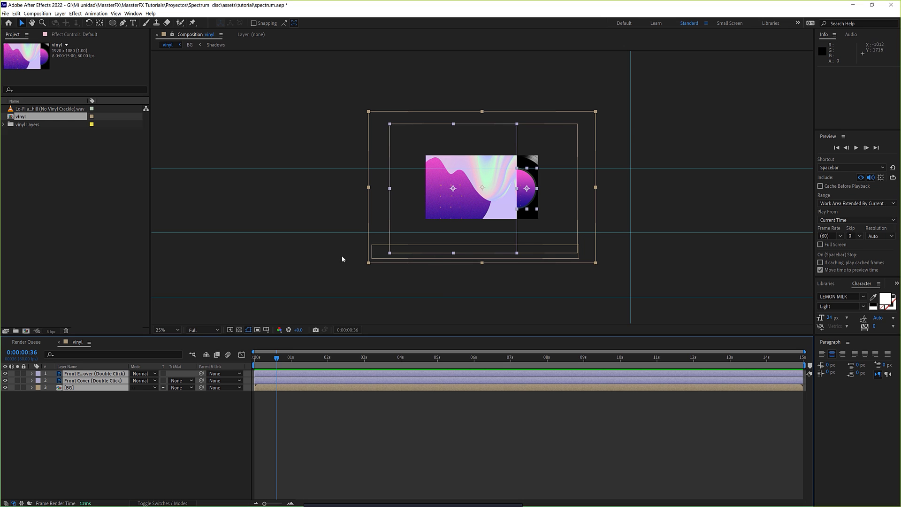
left_click(61, 13)
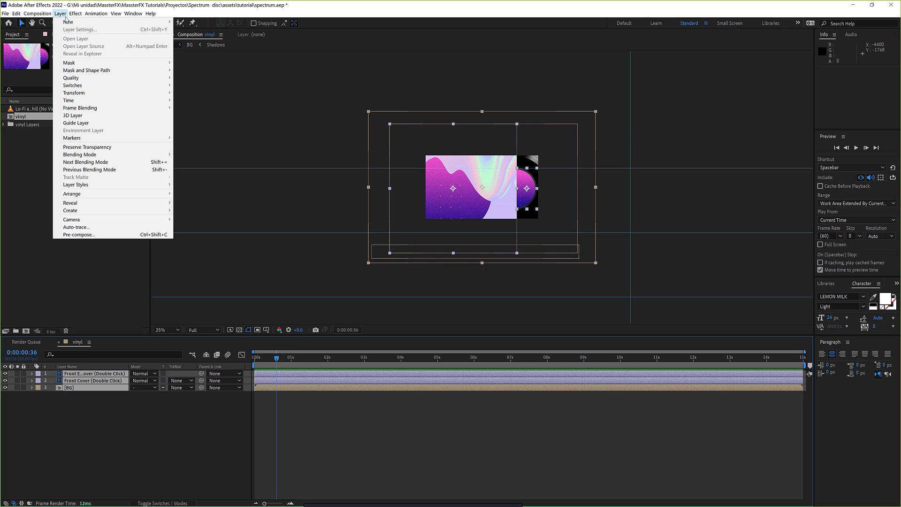
mouse_move(69, 23)
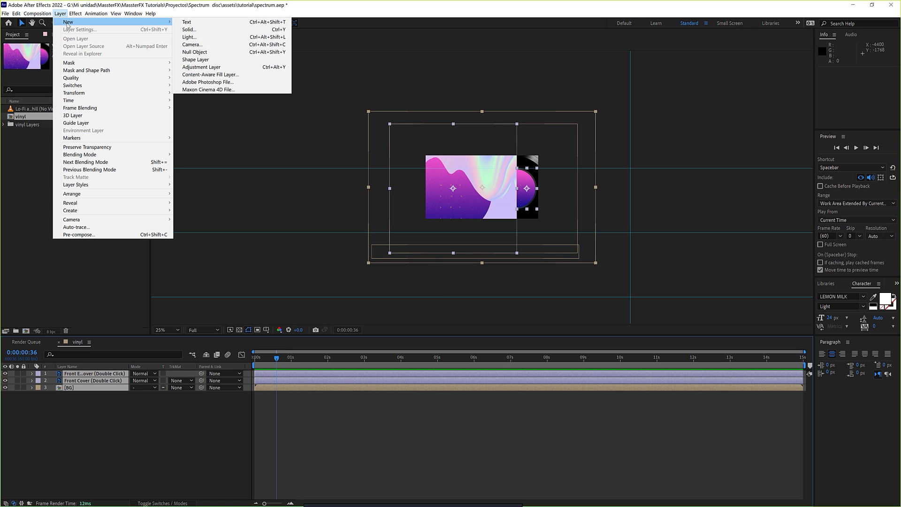
left_click(193, 52)
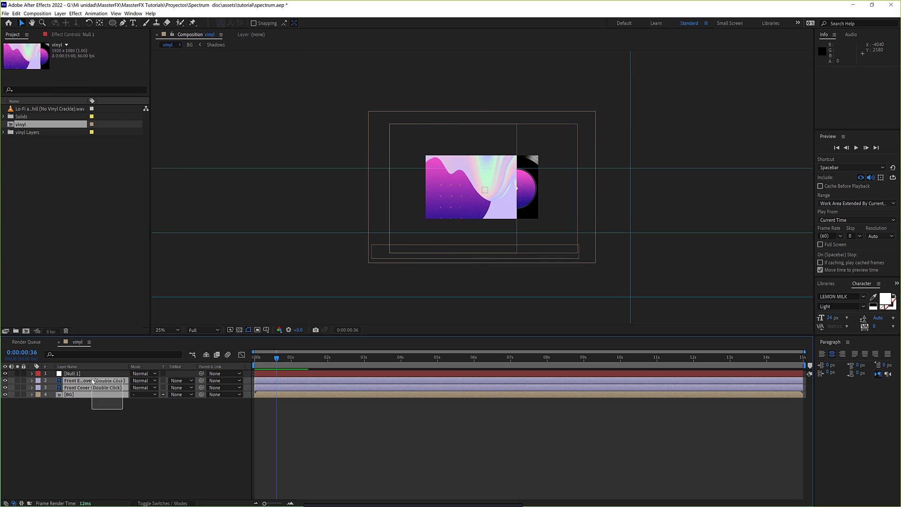
left_click_drag(93, 381, 92, 380)
left_click_drag(201, 381, 132, 374)
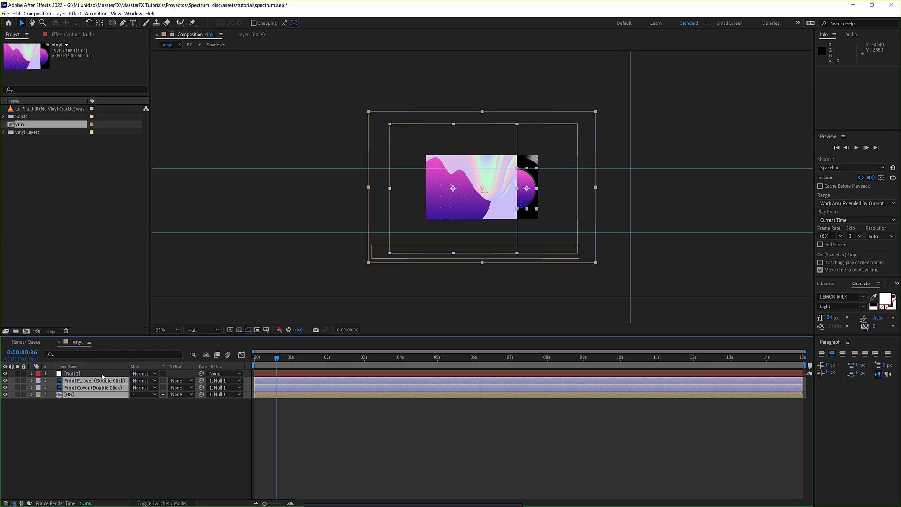
Step: Scale Null 1 down to about 41% so the whole mockup fits the frame
left_click(78, 374)
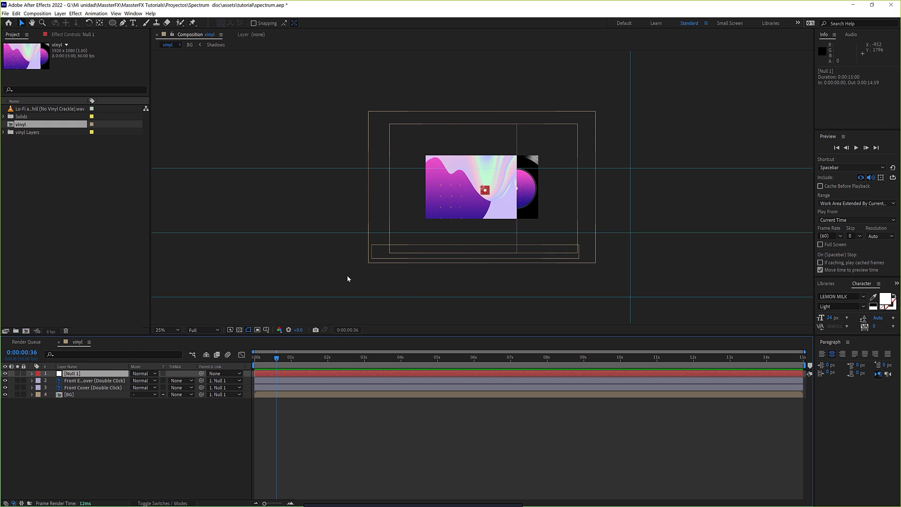
key("slash")
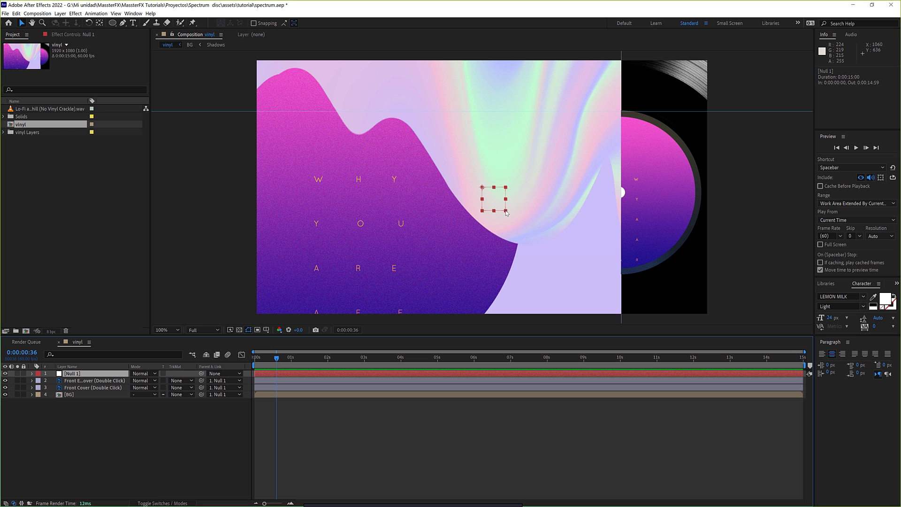
left_click_drag(505, 213, 486, 200)
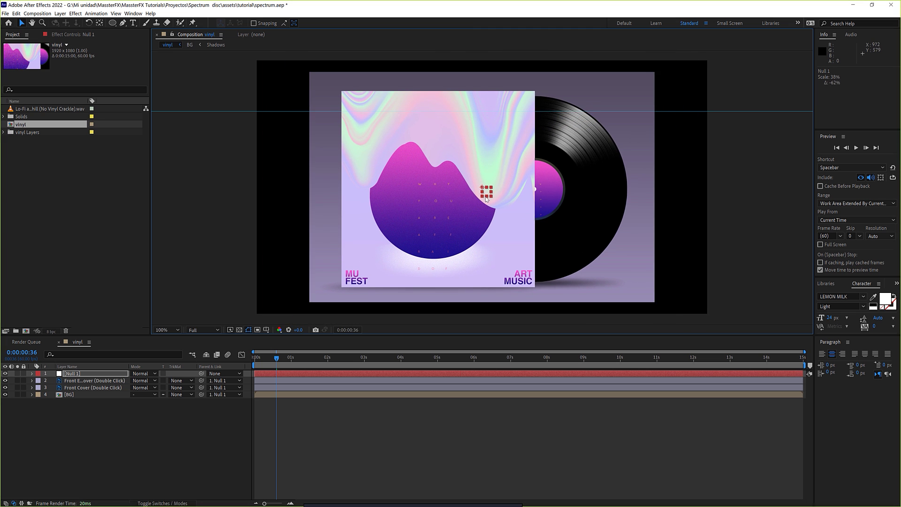
left_click(158, 406)
left_click(73, 396)
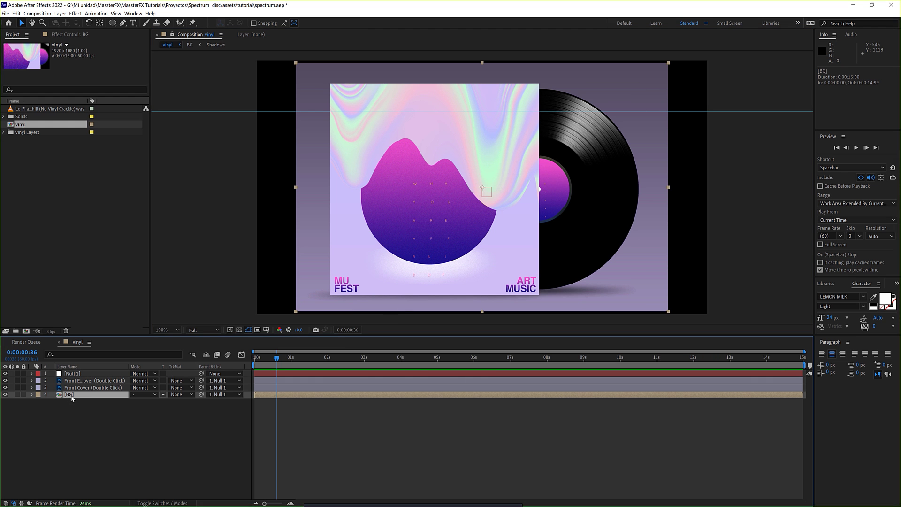
Step: Copy the purple Layer 4 from the BG precomp and paste it into the vinyl comp
double_click(72, 396)
scroll(453, 125, "down", 2)
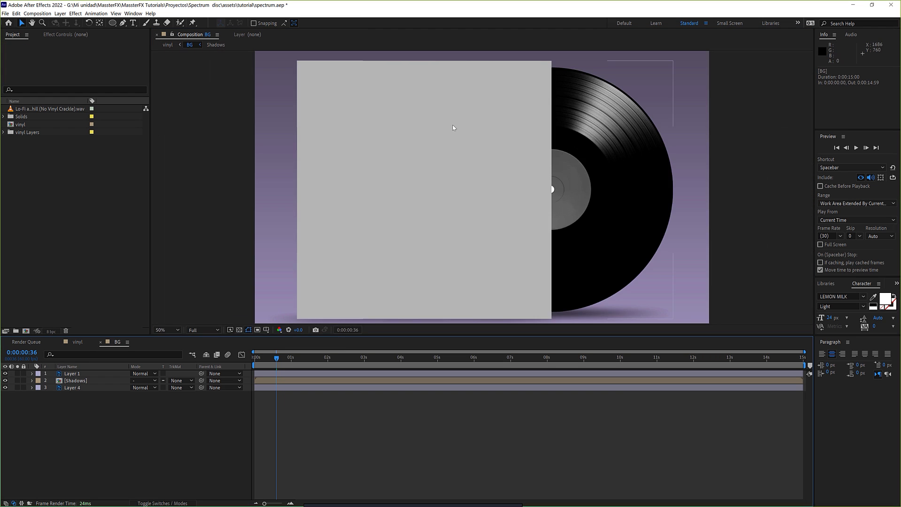
scroll(452, 126, "down", 4)
left_click(78, 388)
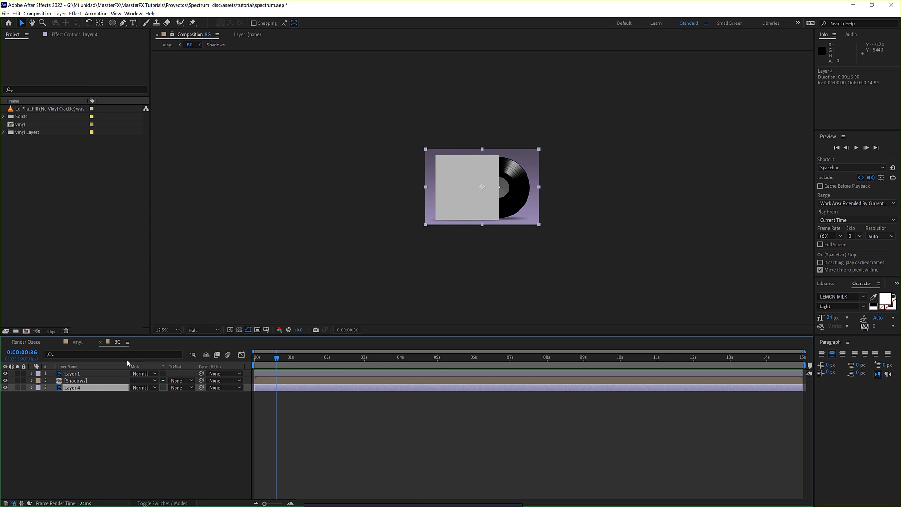
left_click(85, 342)
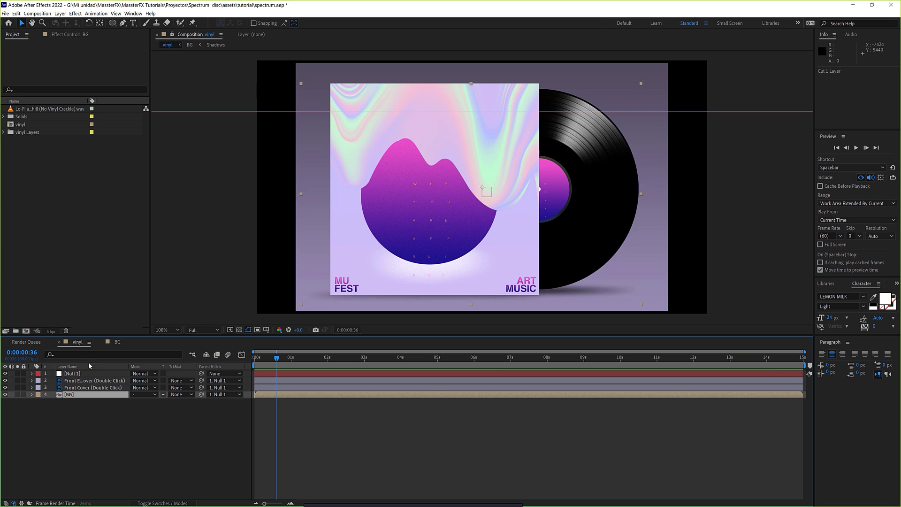
key("ctrl+v")
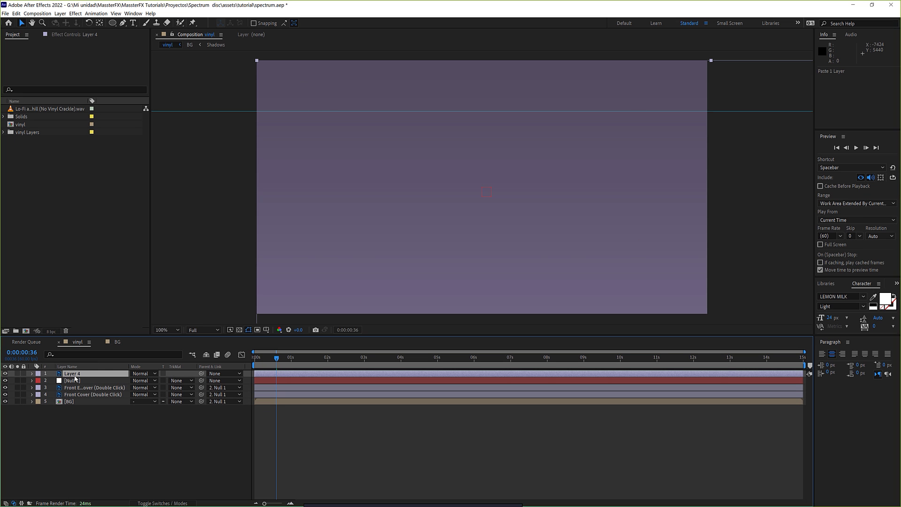
Step: Move Layer 4 beneath all other layers and scale it to 52% to fill the frame
left_click_drag(75, 373, 70, 403)
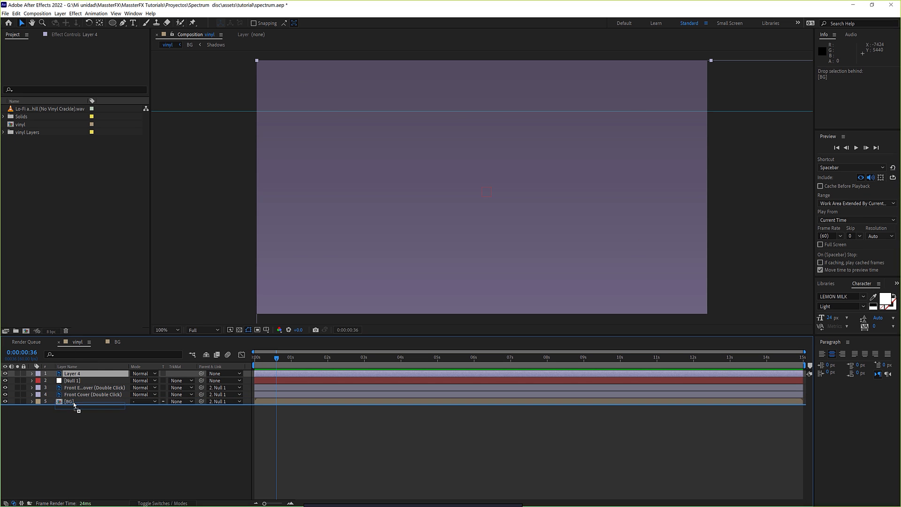
key("comma")
key("comma")
key("comma")
key("comma")
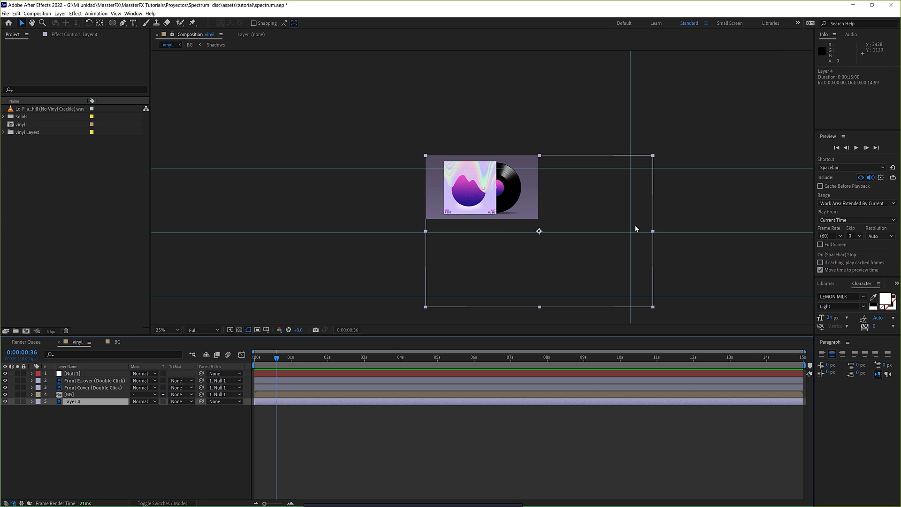
mouse_move(653, 231)
left_mouse_down()
mouse_move(581, 230)
mouse_move(526, 185)
mouse_move(543, 187)
left_mouse_up()
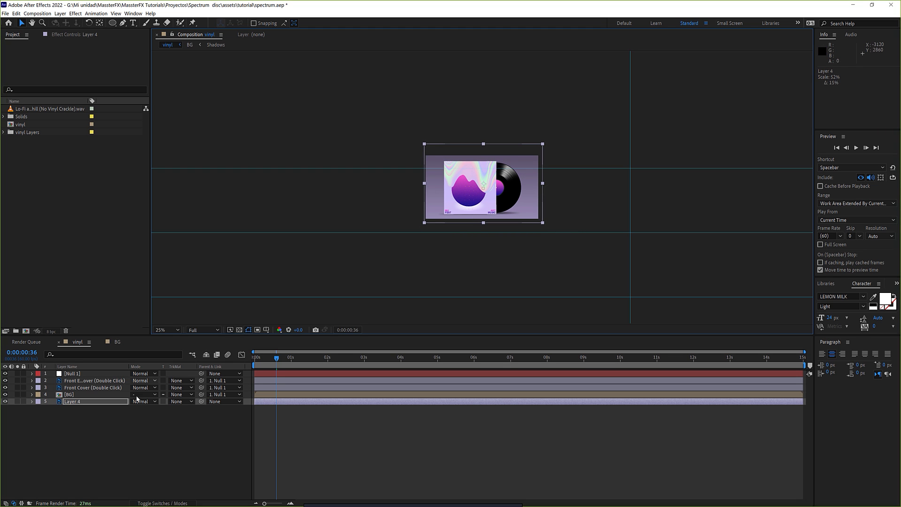
Step: Scrub through the animation to check it, then return to the start
scroll(466, 197, "up", 6)
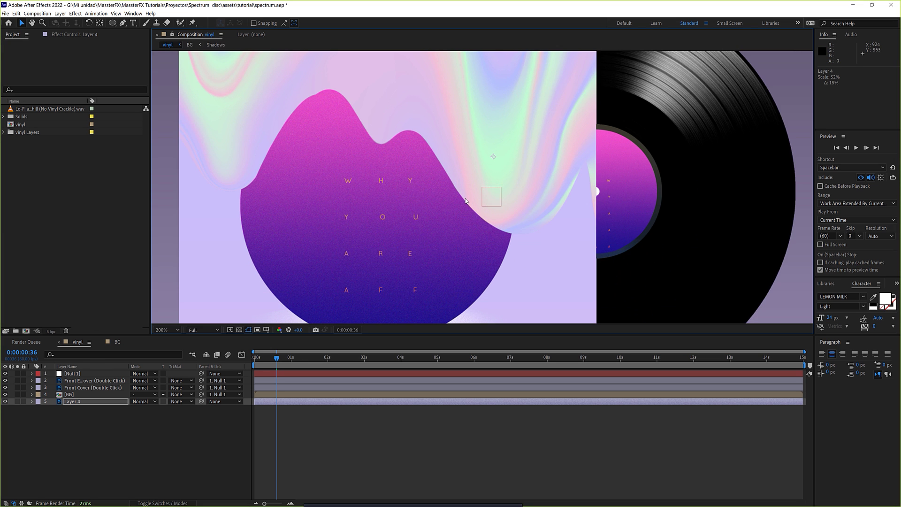
scroll(466, 197, "down", 2)
left_click_drag(265, 362, 451, 367)
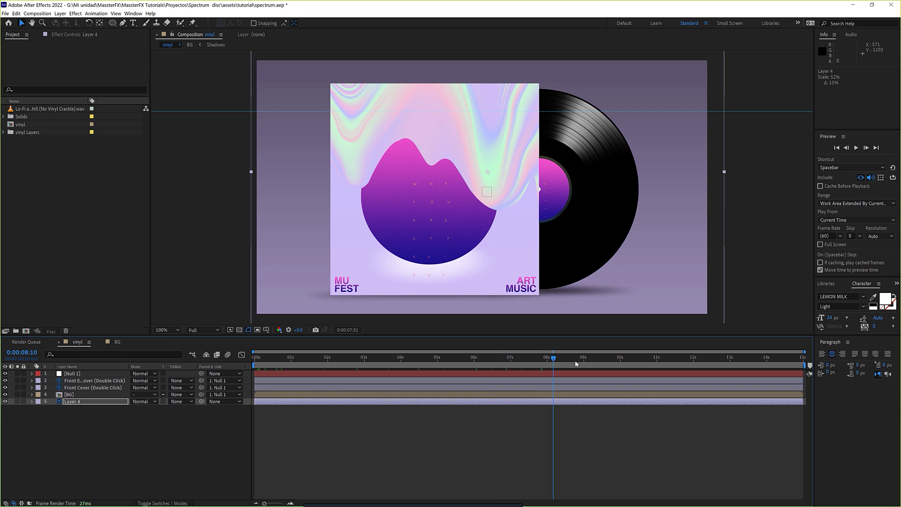
left_click_drag(451, 367, 276, 364)
key("Home")
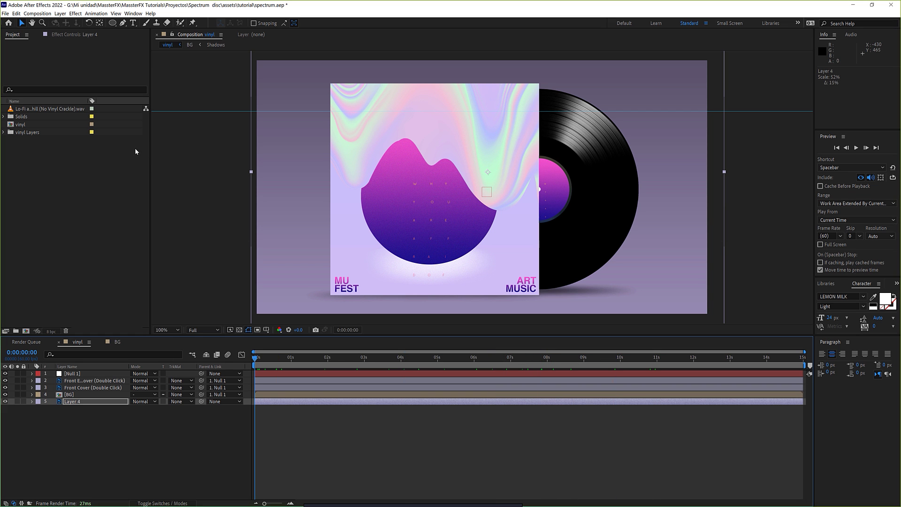
key("alt+Tab")
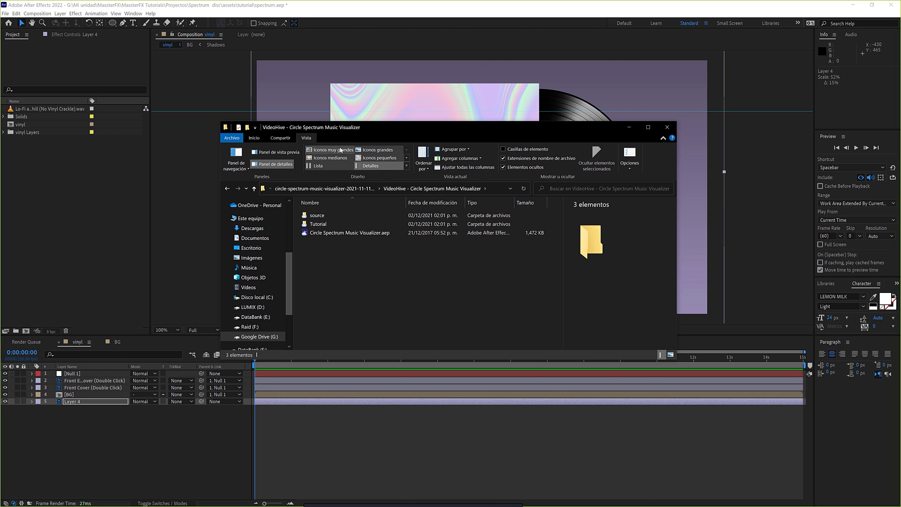
Step: Show the folder as extra large icons and drag Circle Spectrum Music Visualizer.aep into the Project panel
left_click(328, 149)
left_click(662, 138)
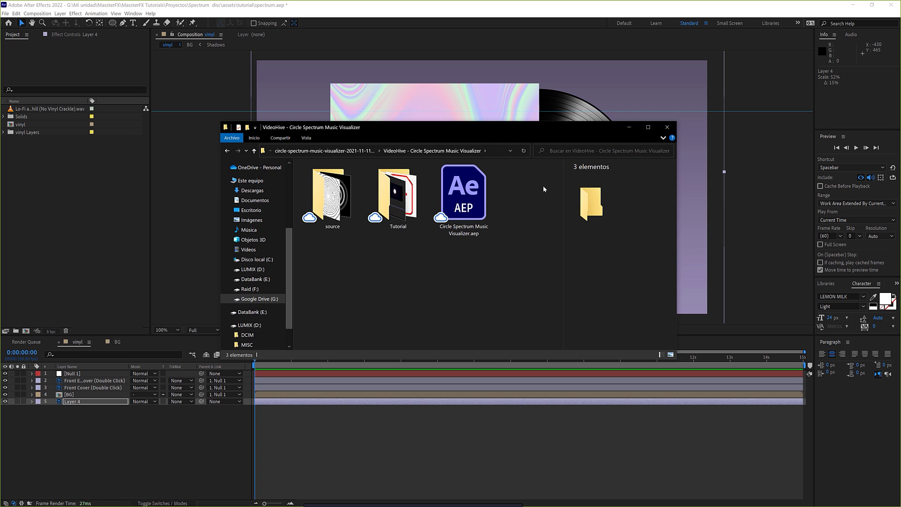
left_click_drag(410, 133, 453, 126)
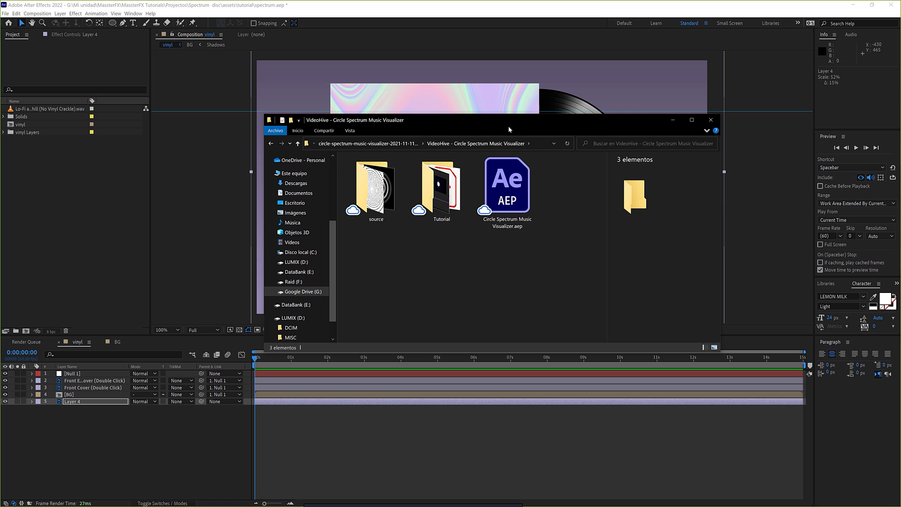
left_click_drag(508, 127, 526, 93)
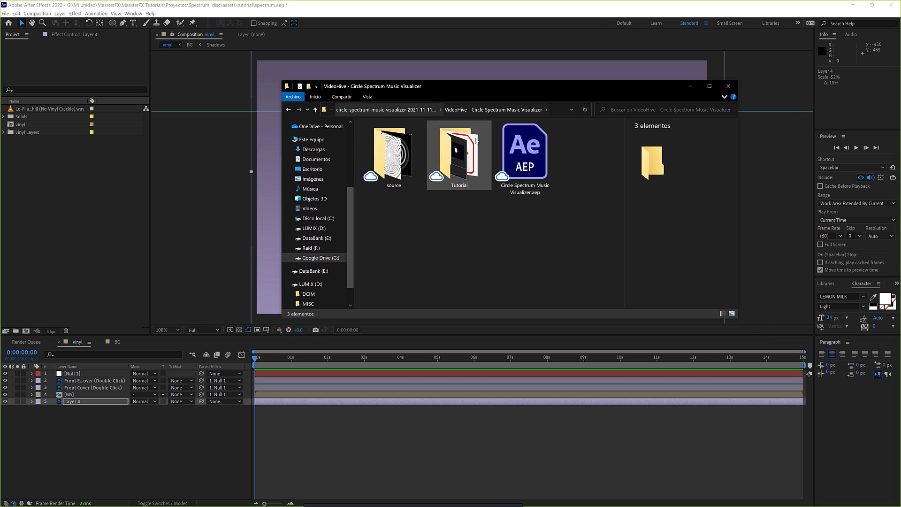
left_click(535, 145)
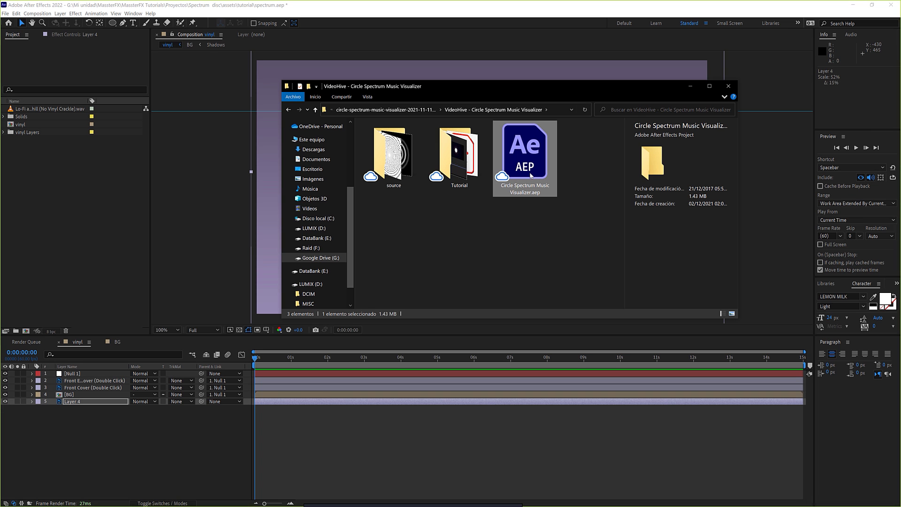
mouse_move(523, 162)
left_mouse_down()
mouse_move(73, 145)
mouse_move(24, 134)
left_mouse_up()
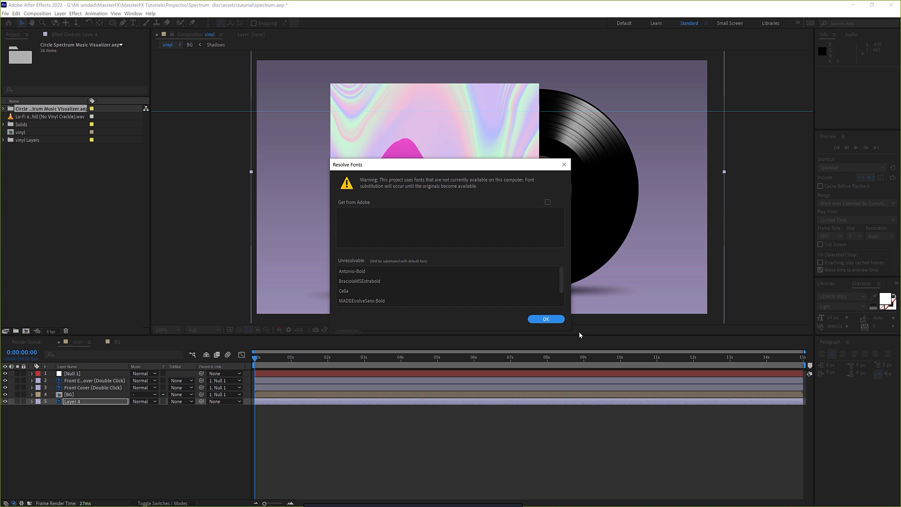
Step: Accept the Resolve Fonts warning and open the visualizer's 03 Render > 1080p composition
left_click(545, 319)
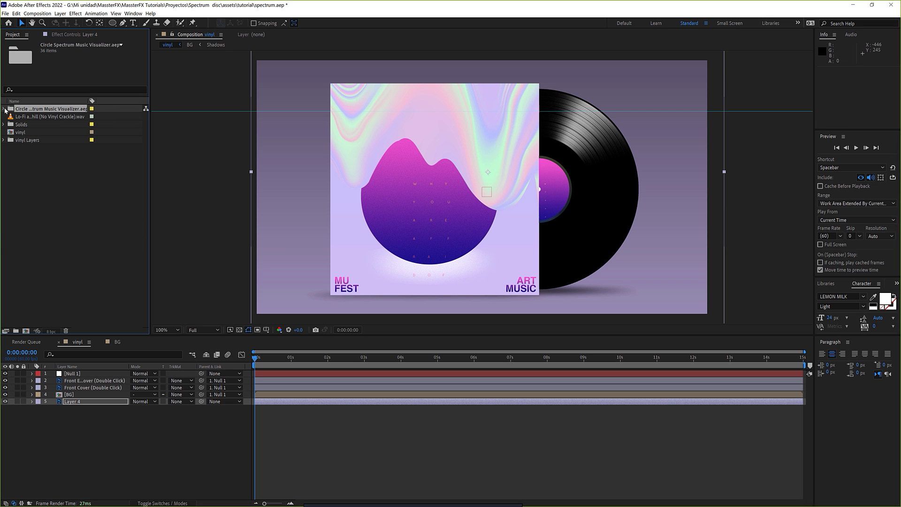
left_click(4, 109)
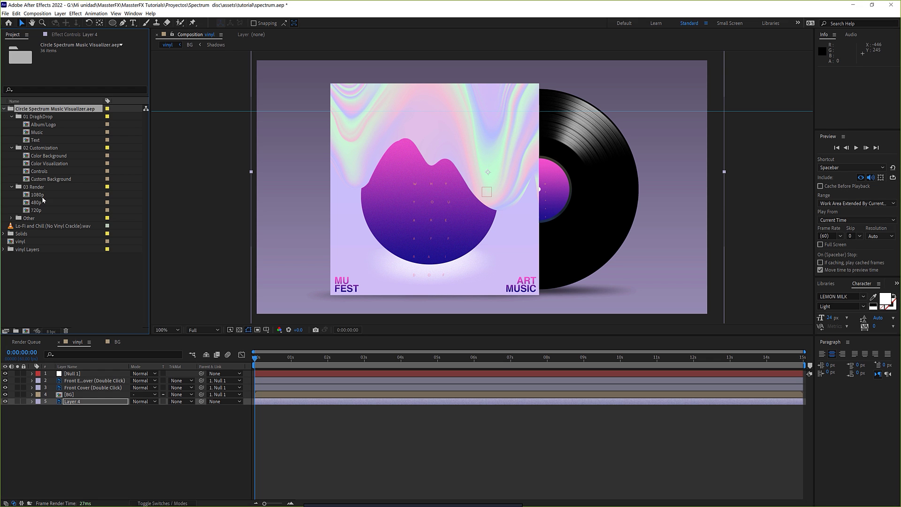
double_click(40, 195)
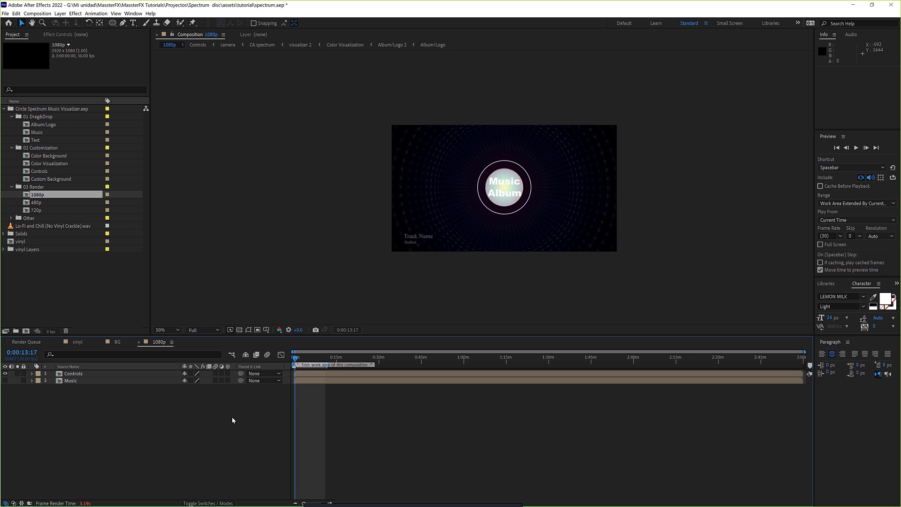
key("equal")
key("equal")
key("equal")
Step: Trim the 1080p composition to its work area, giving a 0:11:05:11 duration
key("minus")
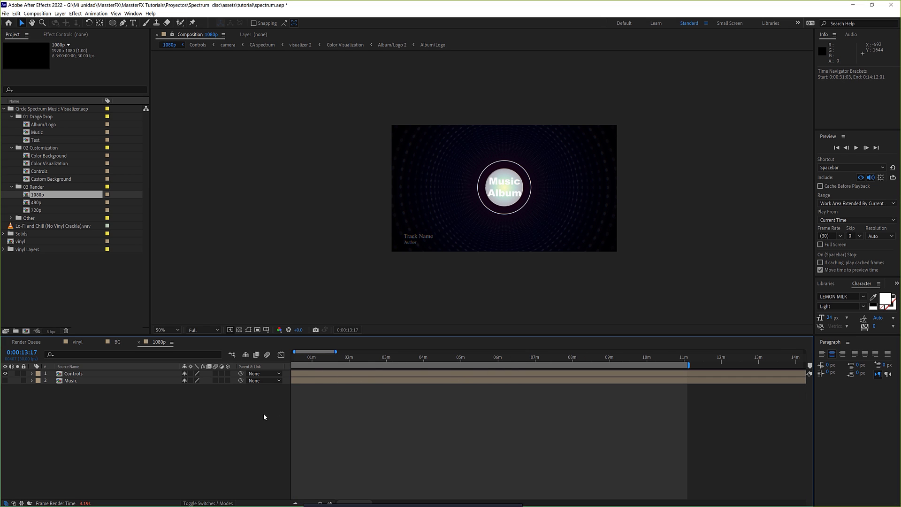
right_click(392, 365)
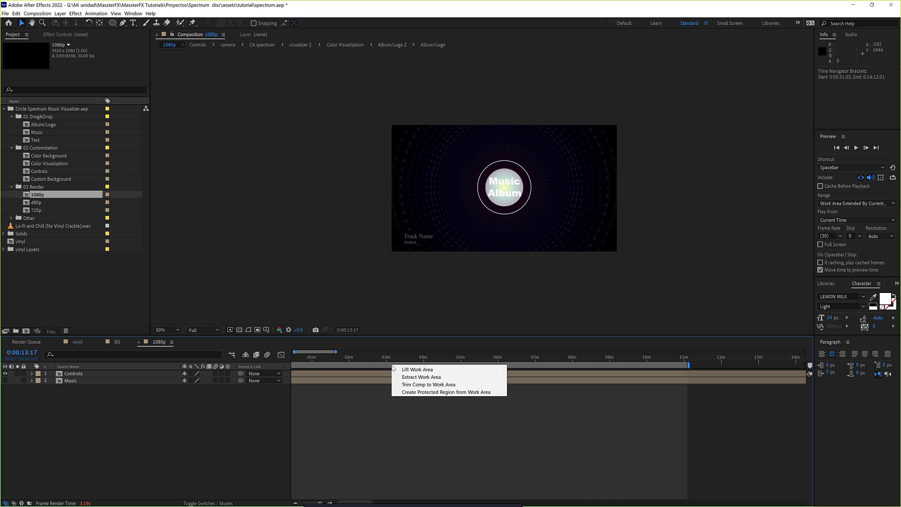
left_click(435, 385)
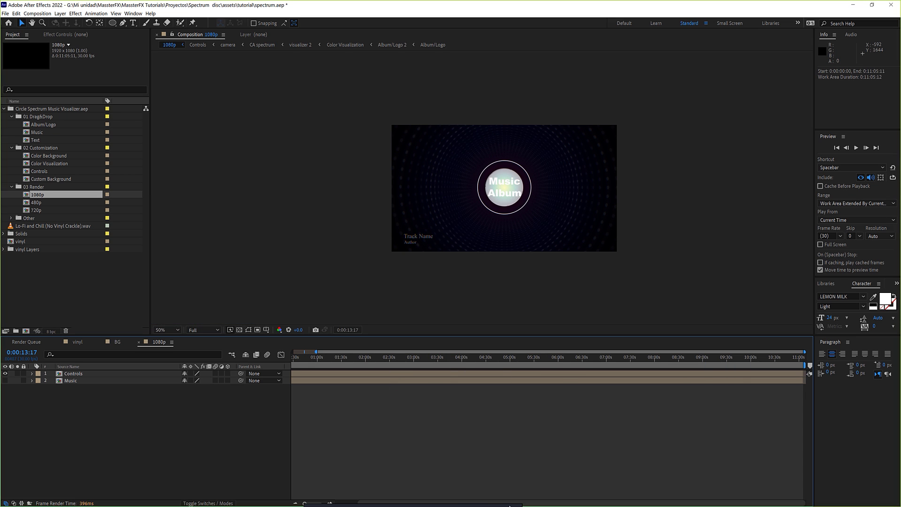
left_click_drag(515, 505, 492, 506)
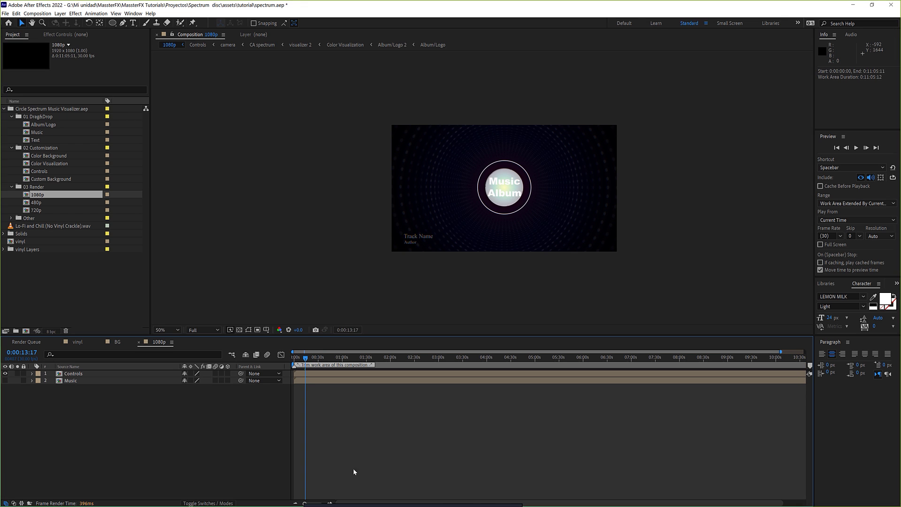
Step: Select the Music layer in the 1080p timeline
left_click(71, 381)
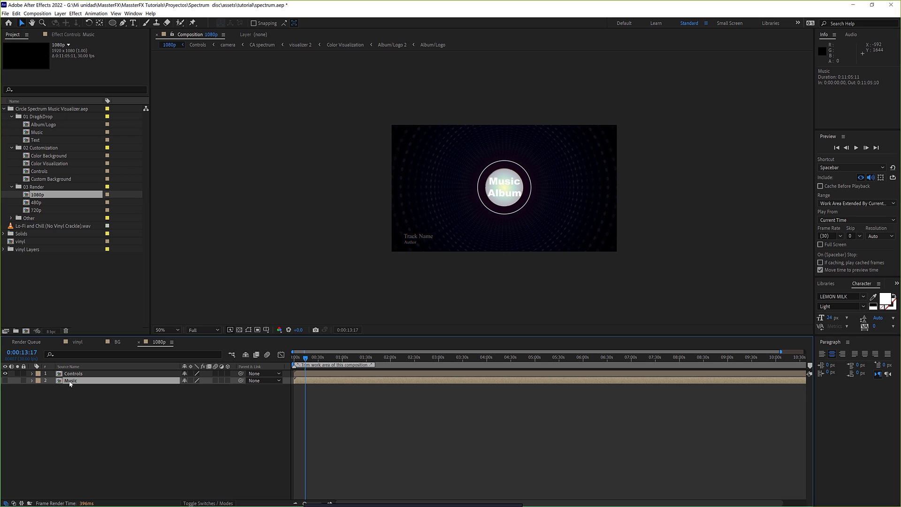
left_click(38, 132)
left_click(40, 117)
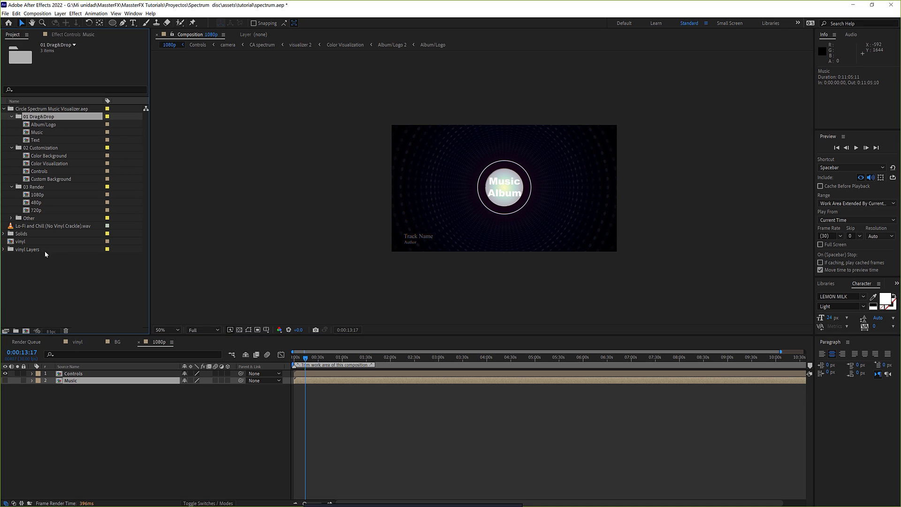
left_click(73, 381)
Step: Add the Lo-Fi and Chill track to the Music precomp's timeline
double_click(70, 381)
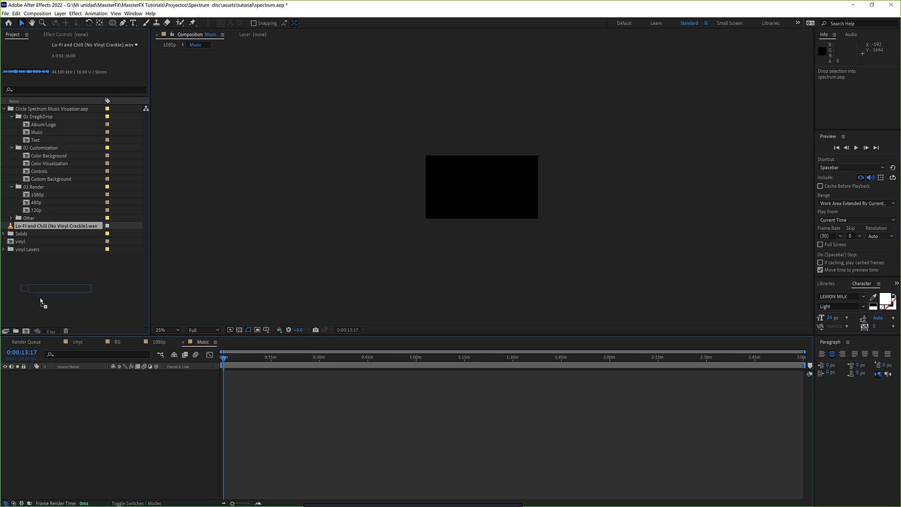
left_click_drag(24, 228, 45, 379)
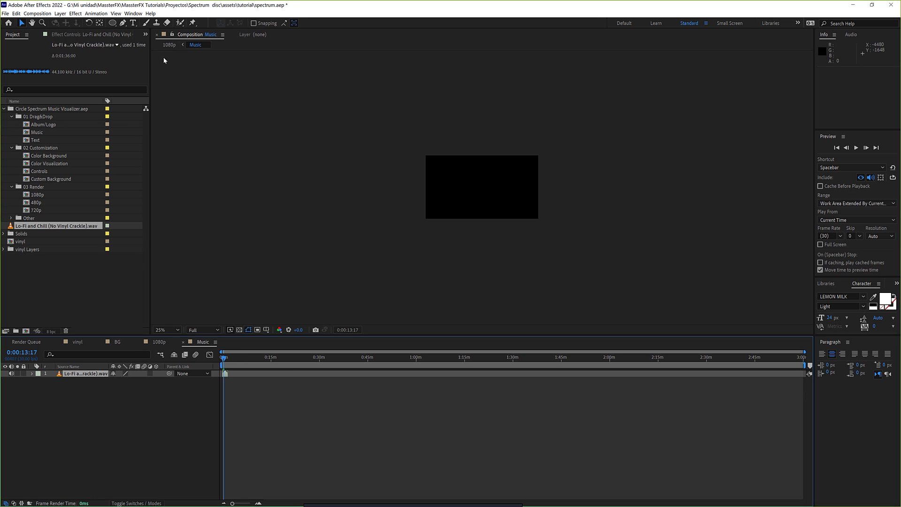
left_click(169, 45)
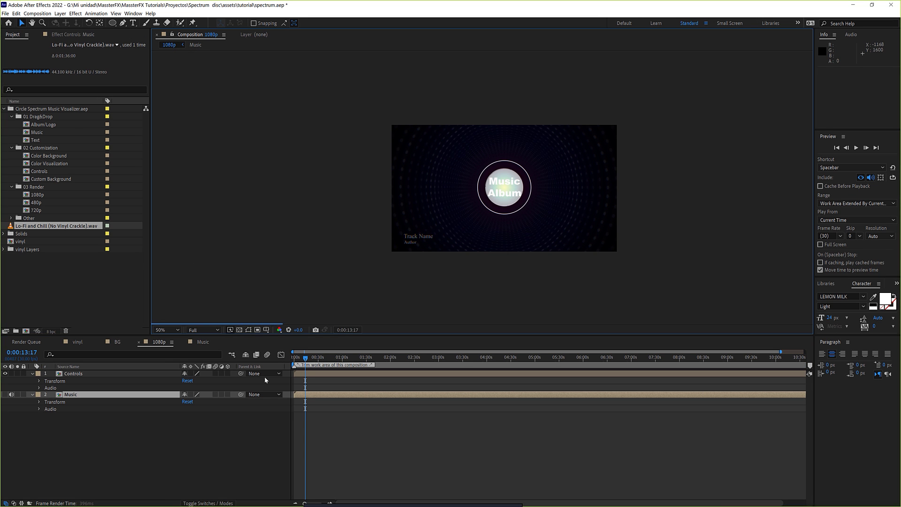
Step: Scrub the 1080p playhead to 0:00:44:00 to watch the spectrum react
left_click_drag(306, 362, 308, 366)
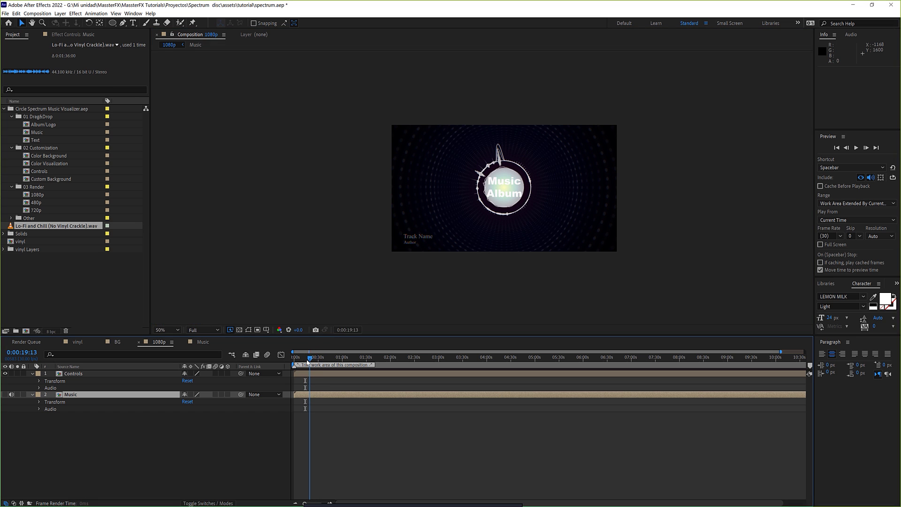
left_click_drag(308, 365, 329, 363)
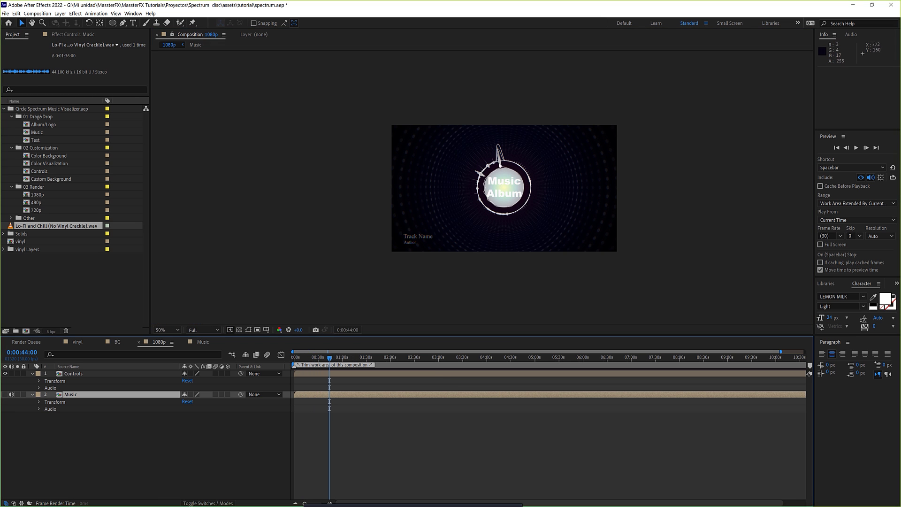
scroll(500, 163, "up", 3)
scroll(507, 211, "down", 2)
scroll(512, 245, "down", 1)
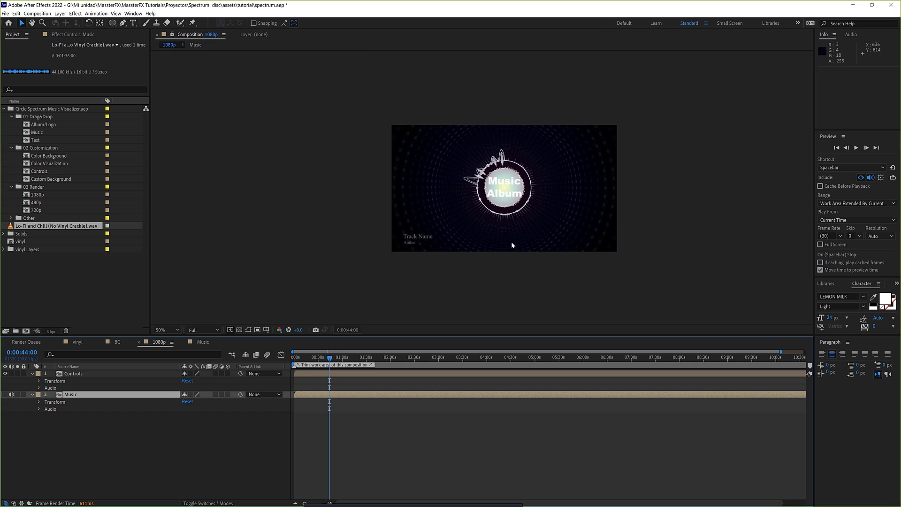
key("slash")
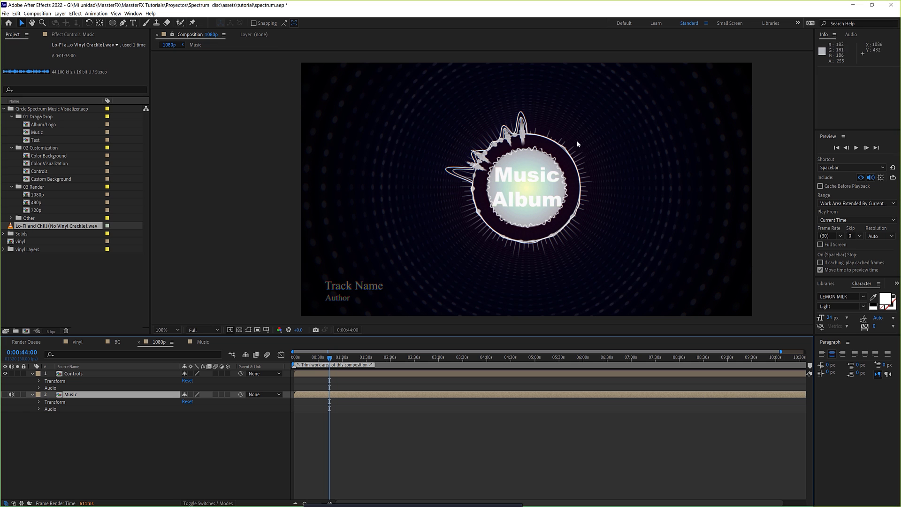
left_click(37, 195)
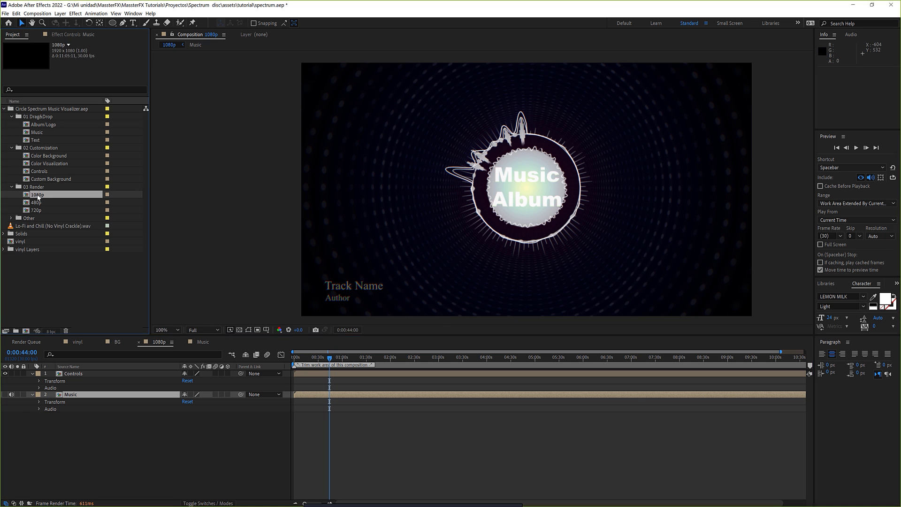
Step: Delete the point color and BG color layers from the Color Background composition
double_click(52, 158)
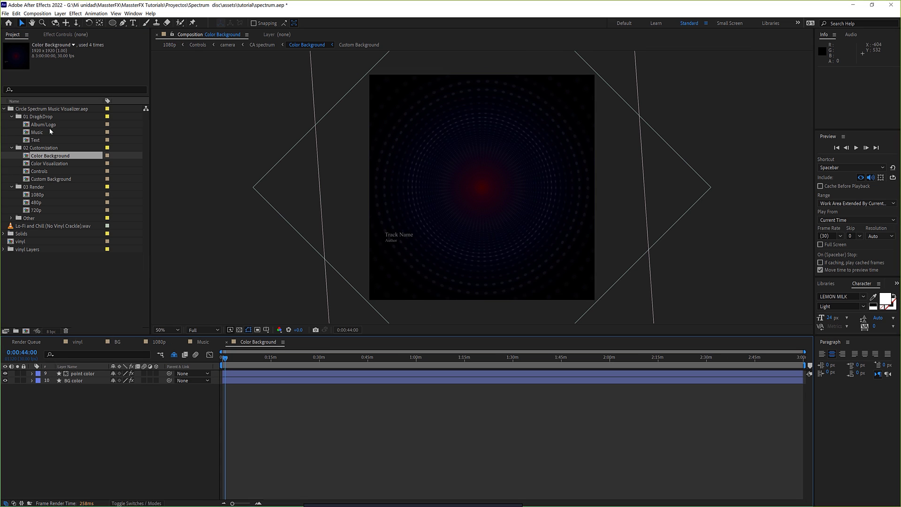
left_click_drag(104, 412, 80, 377)
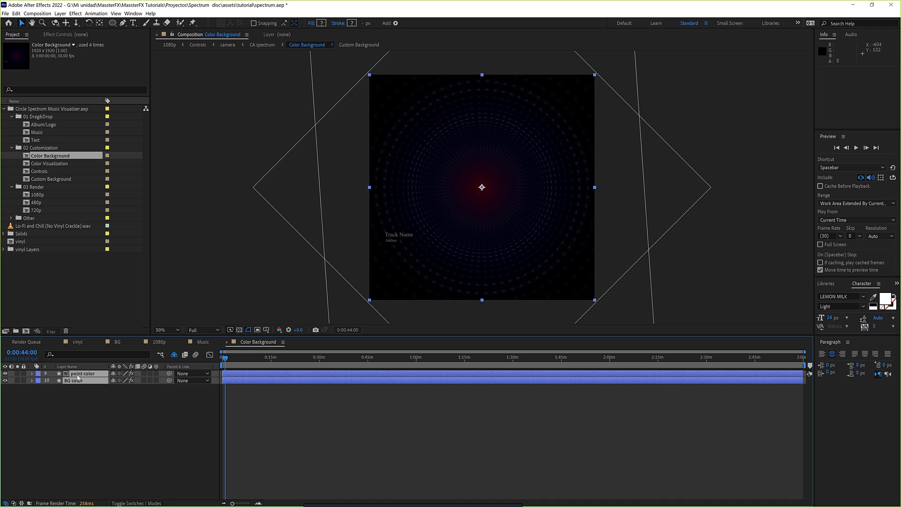
key("Delete")
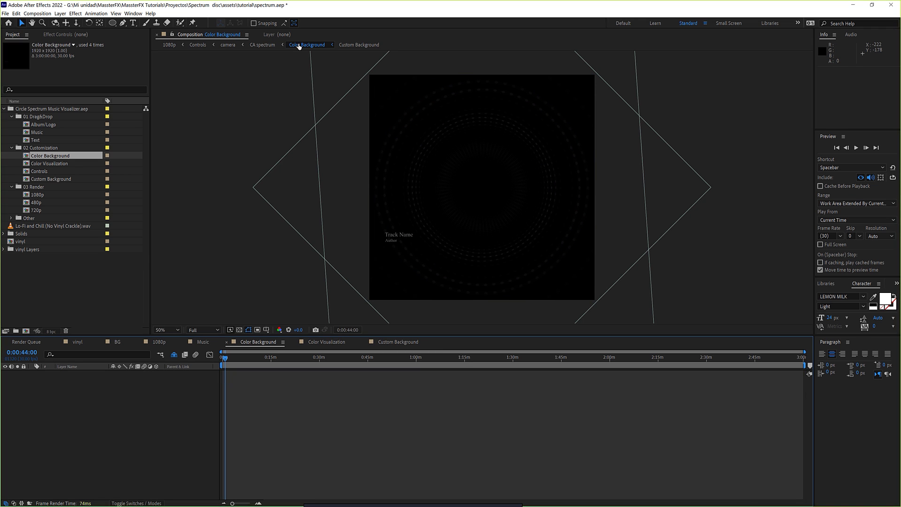
Step: In CA spectrum, turn on the transparency grid and delete the four Color Background layers
left_click(252, 47)
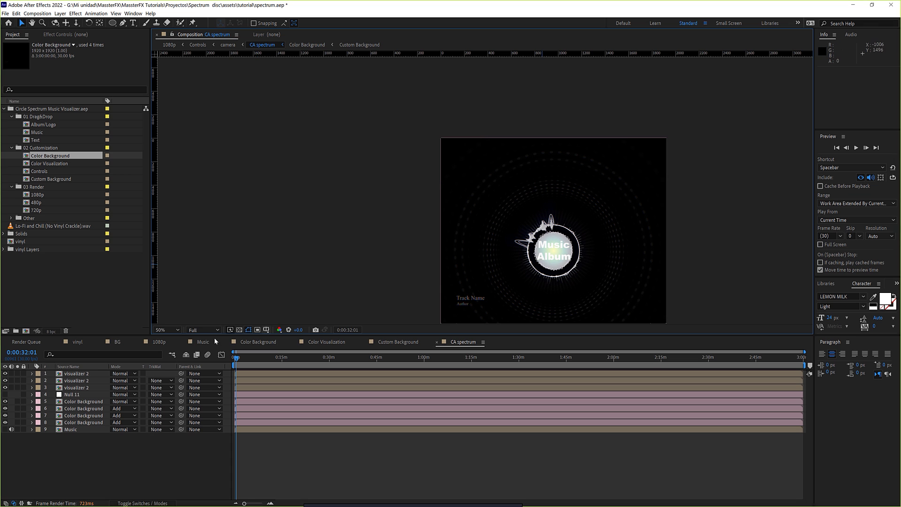
left_click(239, 330)
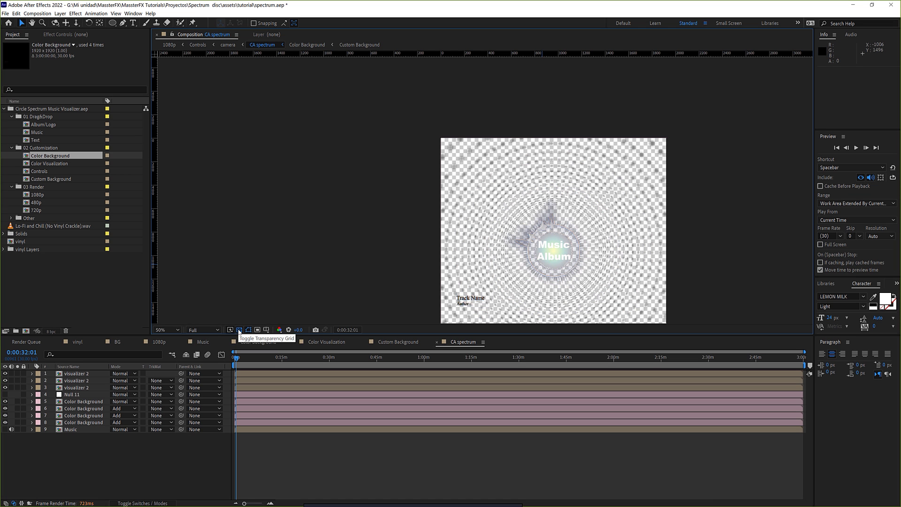
left_click(238, 330)
left_click(239, 330)
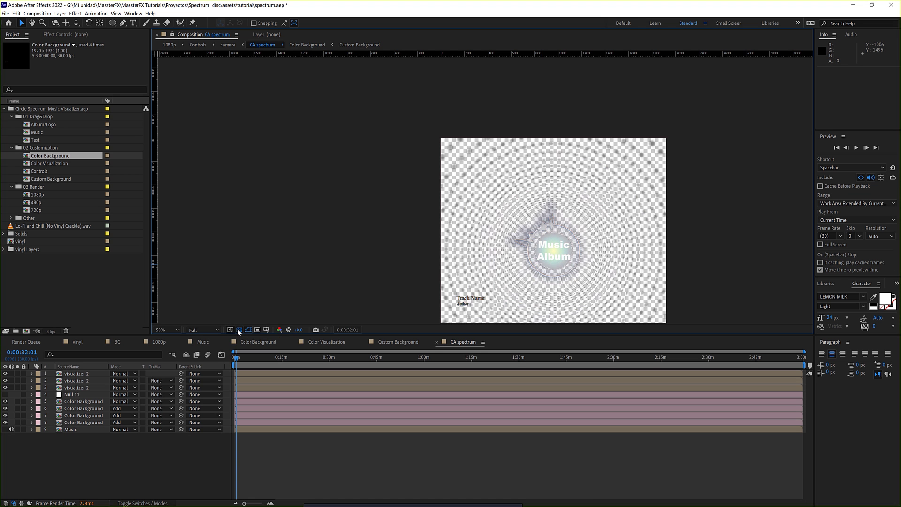
left_click(84, 401)
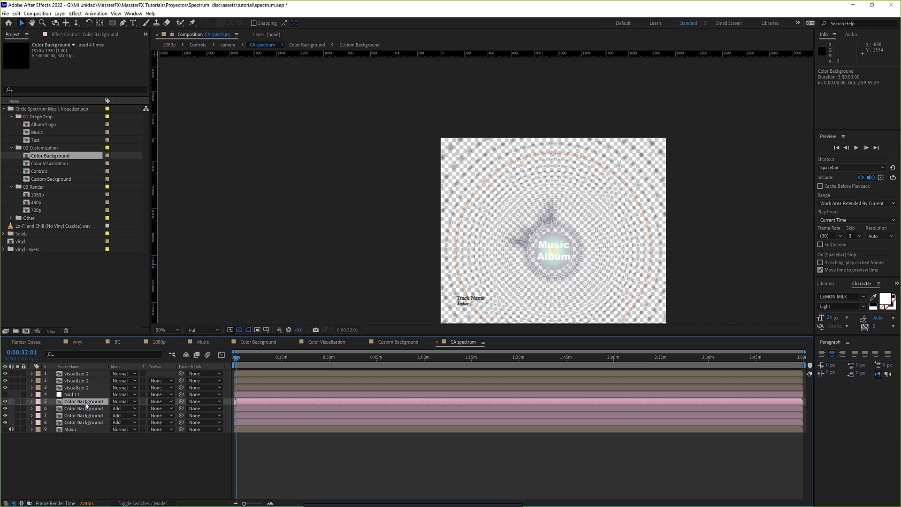
left_click(91, 423, "shift")
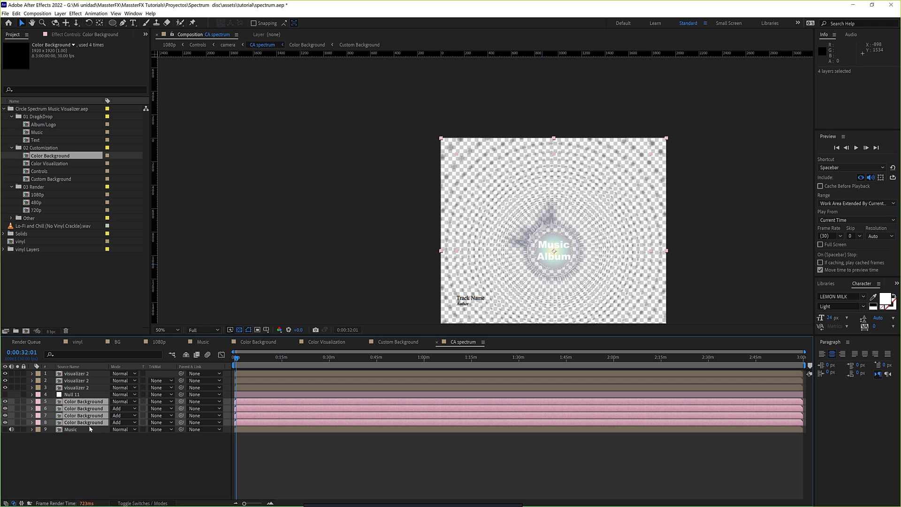
key("Delete")
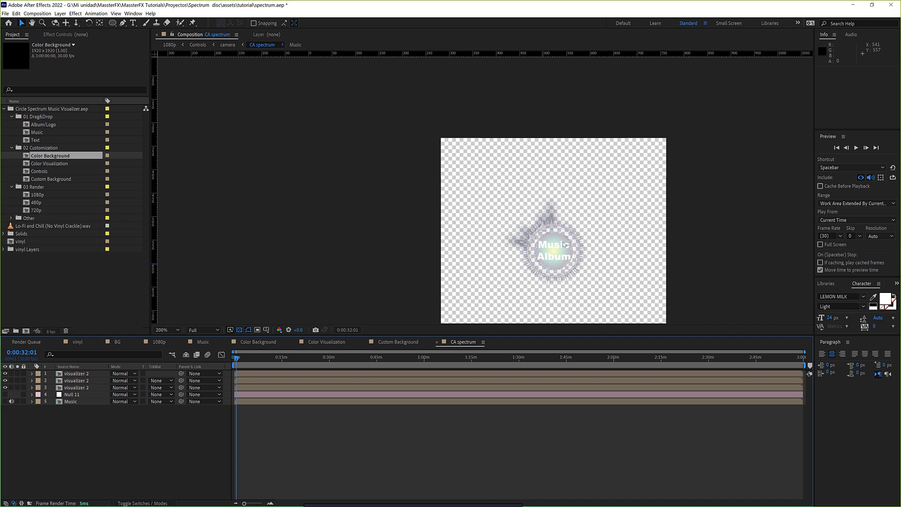
scroll(543, 250, "down", 2)
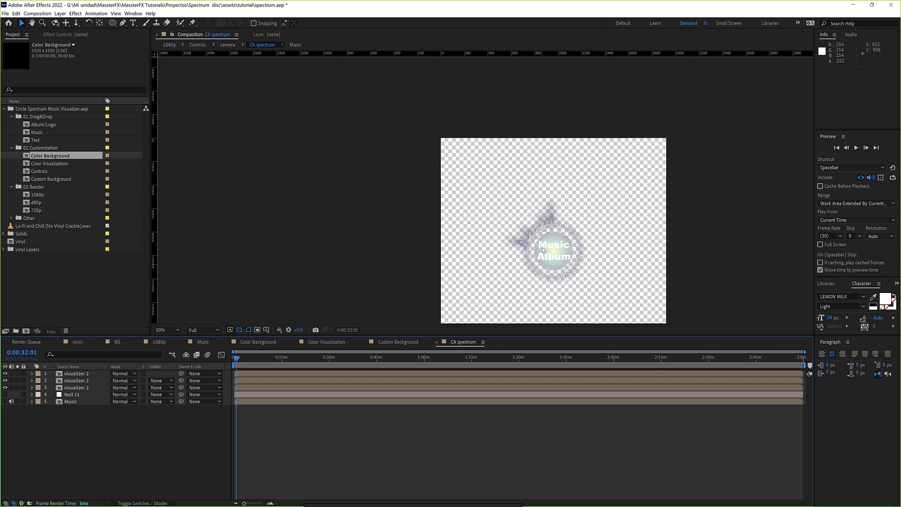
key("period")
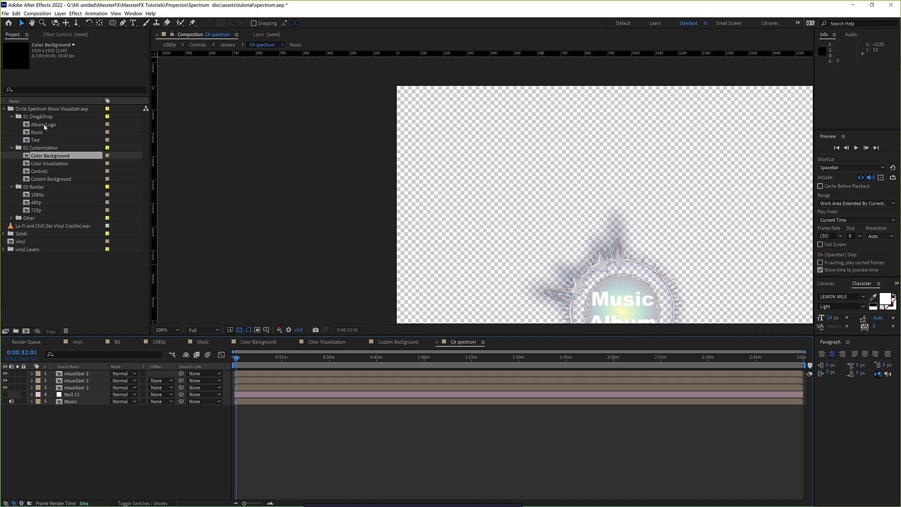
left_click(43, 124)
Step: Hide both Album/Logo layers and view the 1080p spectrum ring over the transparency grid
double_click(34, 125)
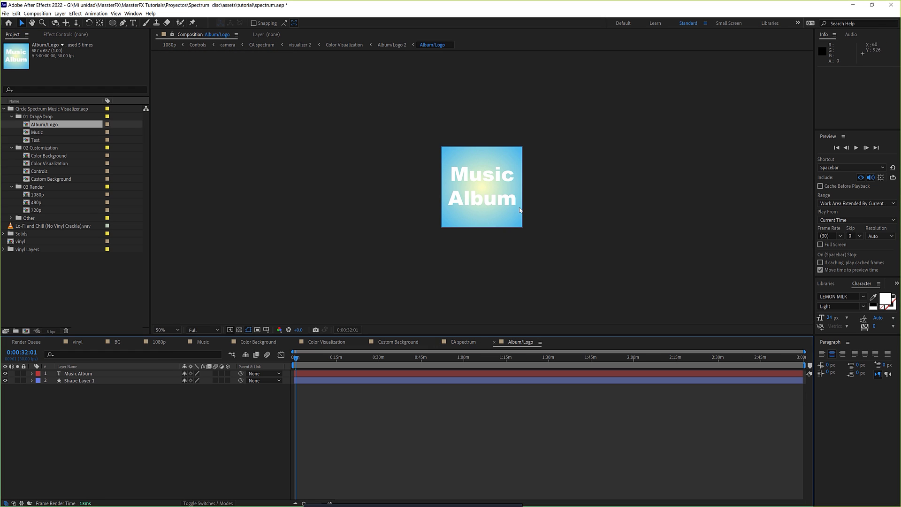
left_click_drag(5, 373, 5, 380)
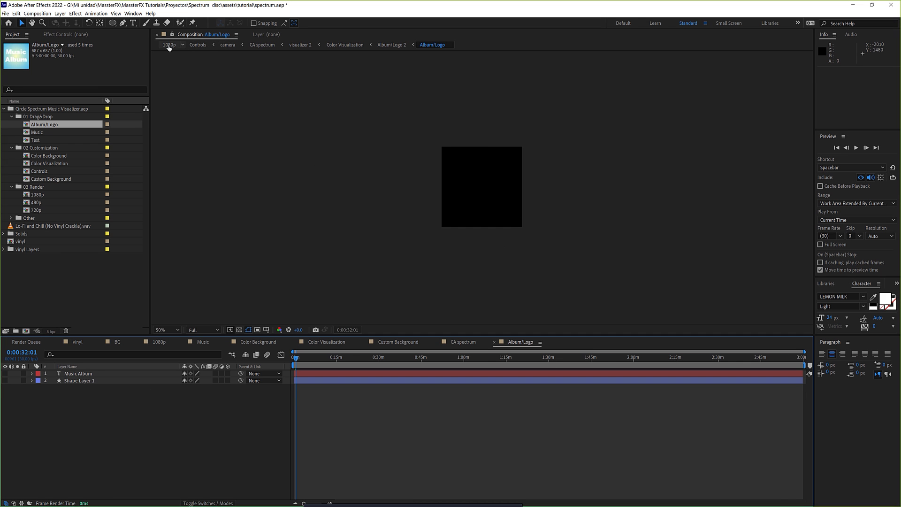
left_click(169, 46)
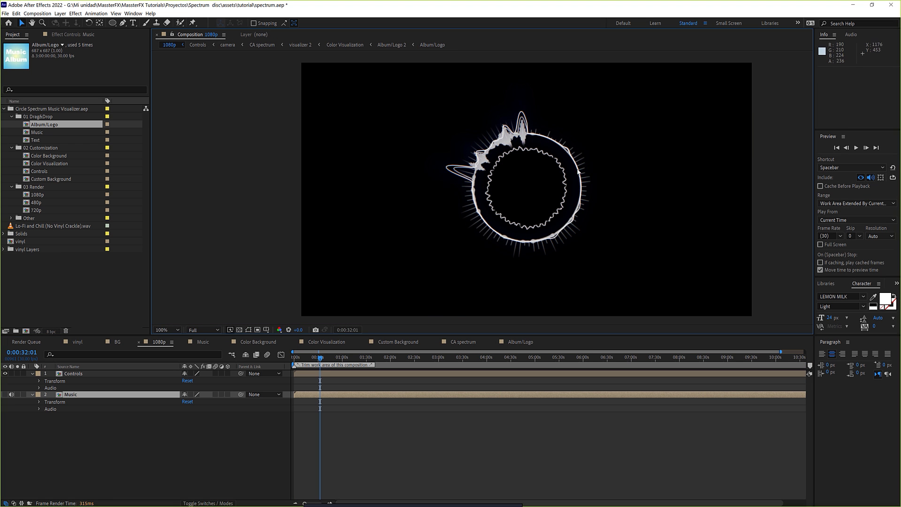
scroll(578, 172, "down", 2)
scroll(577, 175, "up", 2)
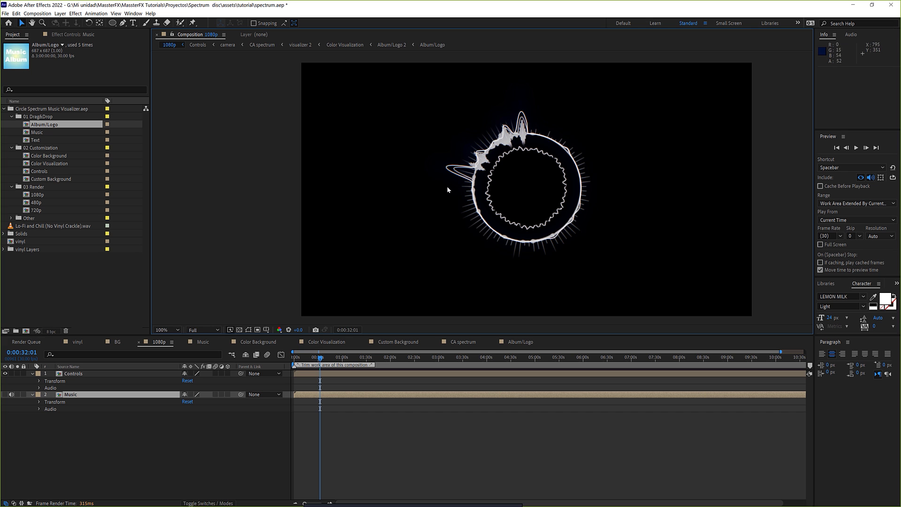
left_click(239, 329)
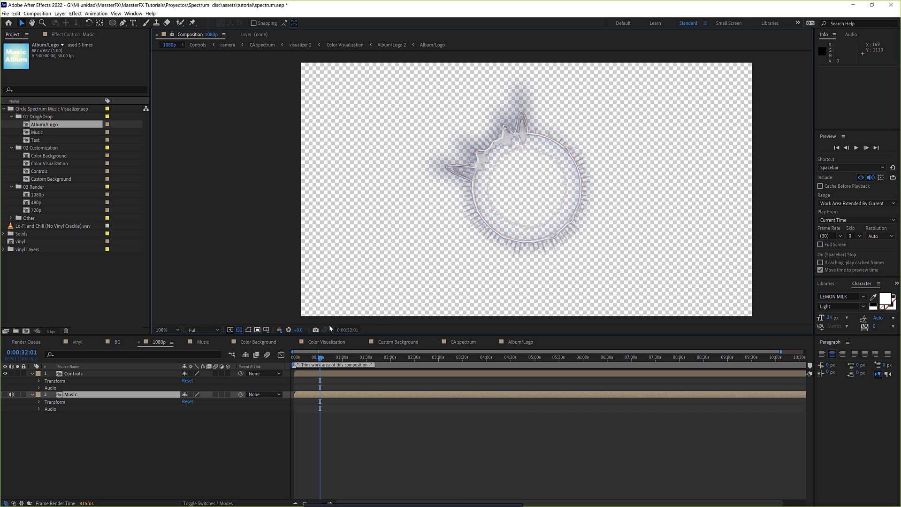
scroll(538, 176, "down", 2)
scroll(505, 174, "up", 2)
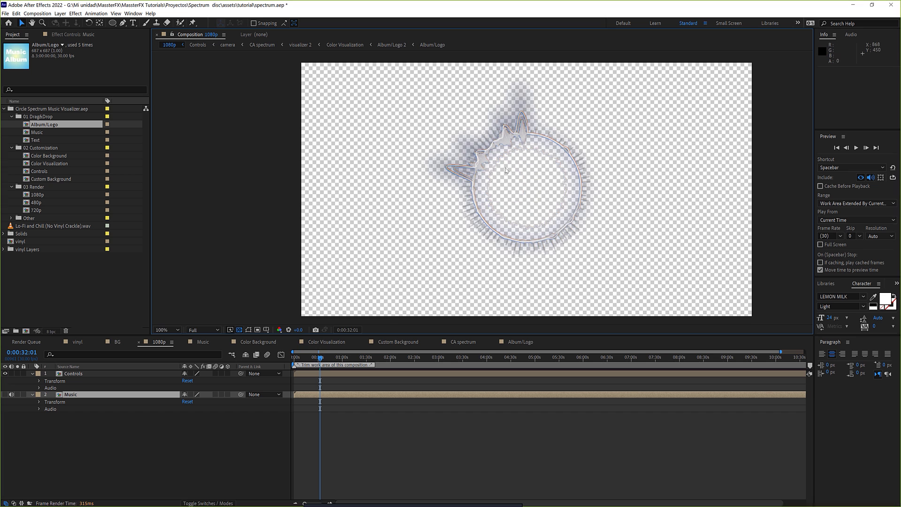
scroll(507, 164, "down", 2)
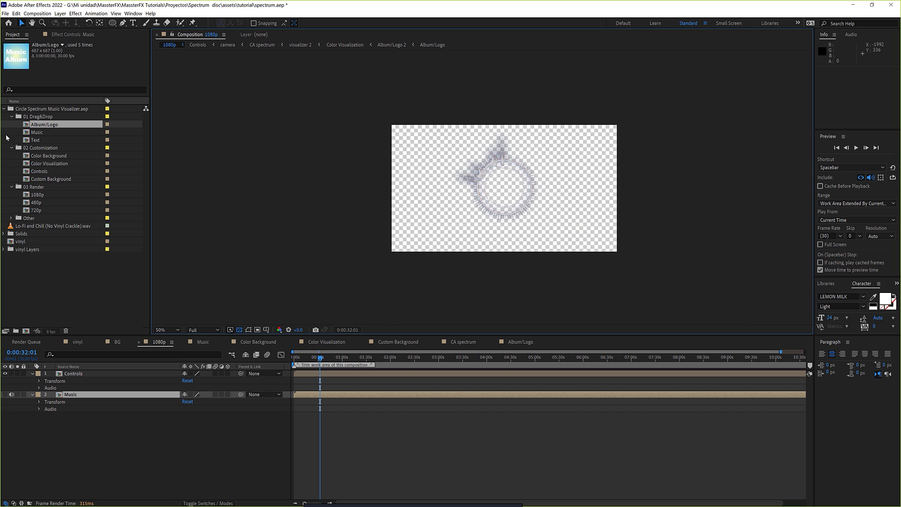
Step: Add the 1080p composition as a layer in the vinyl comp and move to 0:00:00:50
double_click(13, 242)
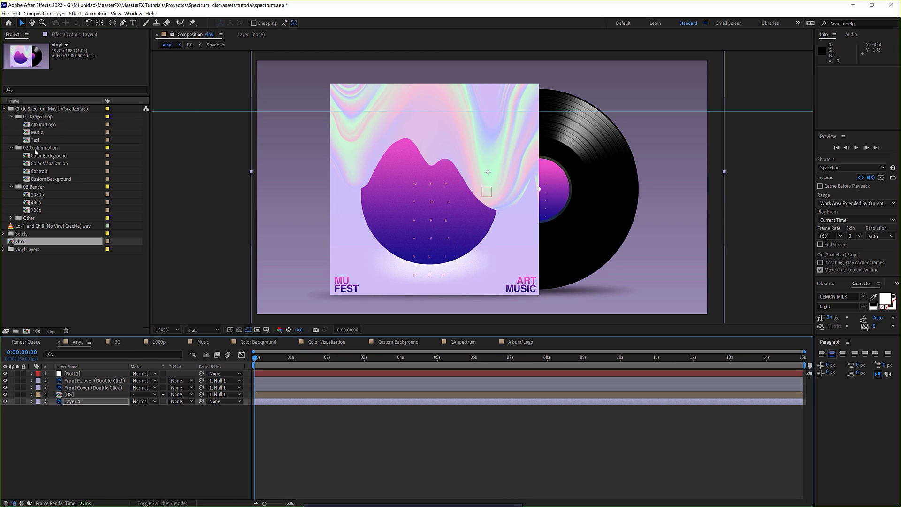
left_click_drag(36, 195, 77, 398)
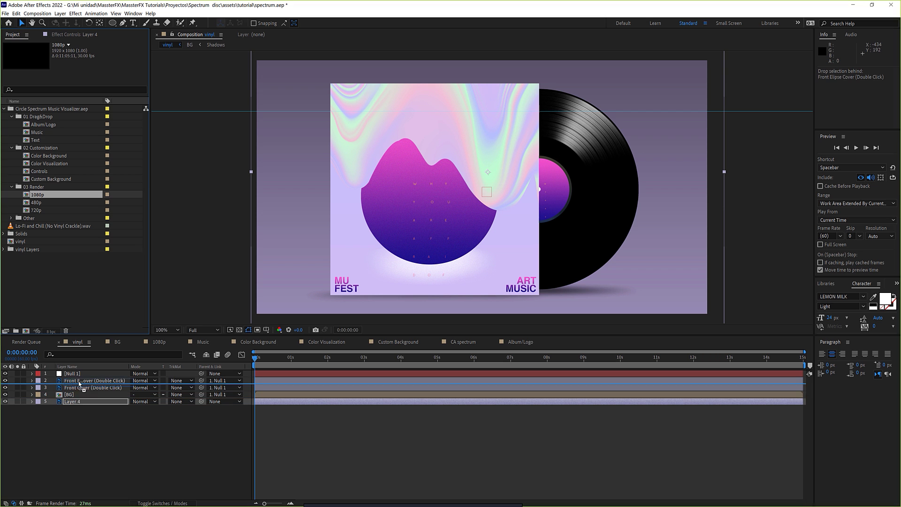
left_click_drag(77, 396, 78, 381)
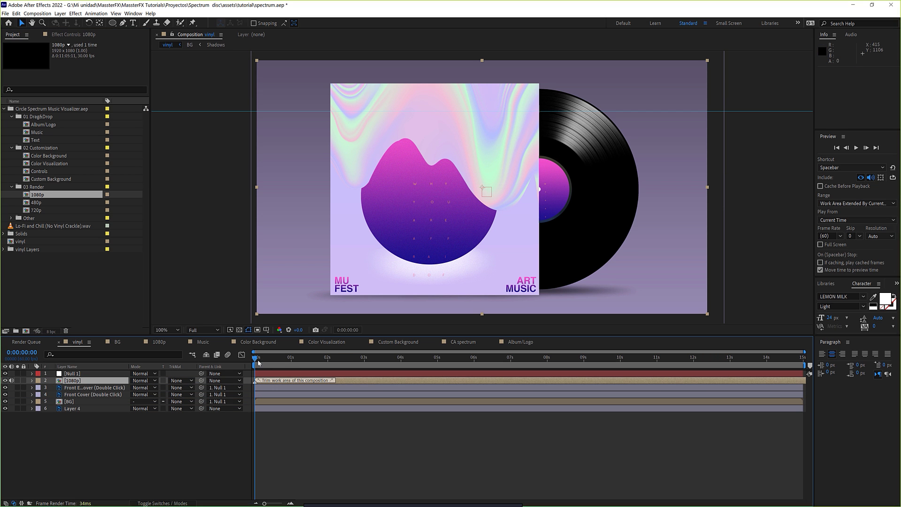
left_click_drag(258, 362, 284, 359)
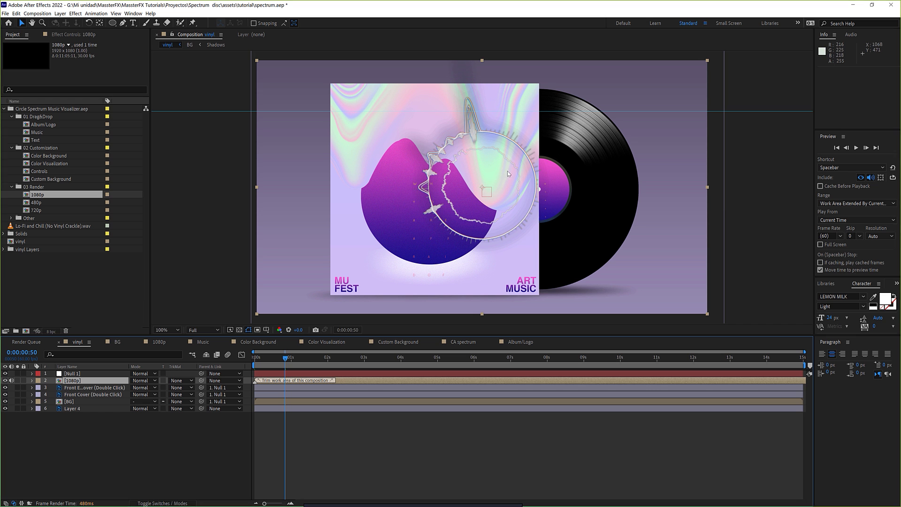
Step: Rotate the 1080p spectrum layer and move it to about 1202, 548, centred on the vinyl label
key("w")
mouse_move(516, 182)
left_mouse_down()
mouse_move(491, 233)
mouse_move(461, 230)
left_mouse_up()
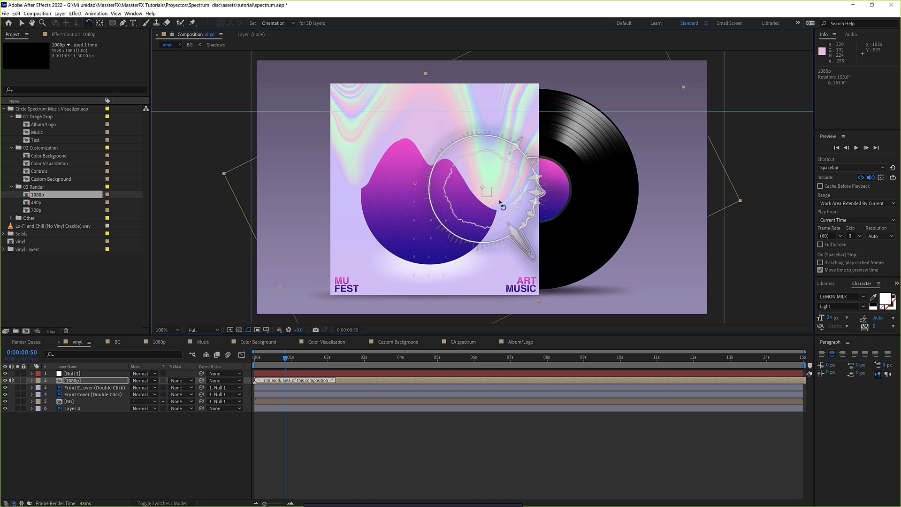
key("v")
left_click_drag(496, 192, 544, 202)
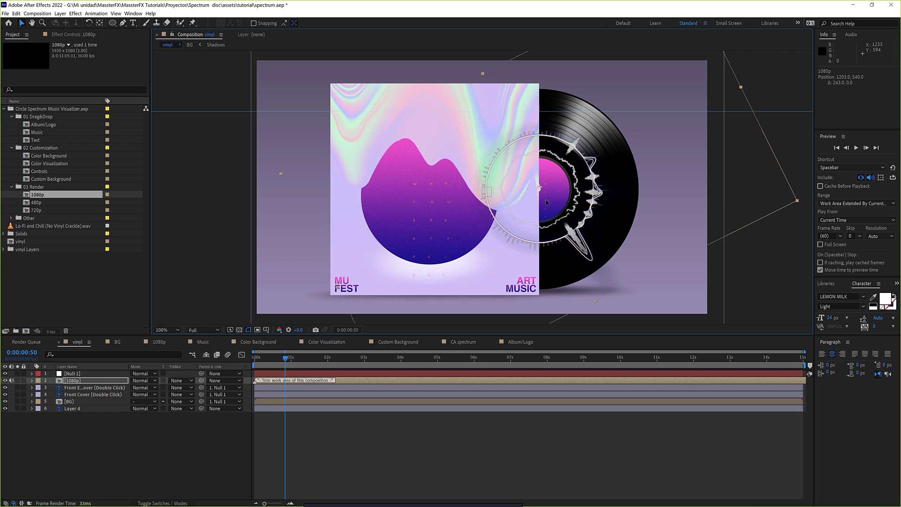
scroll(542, 199, "up", 5)
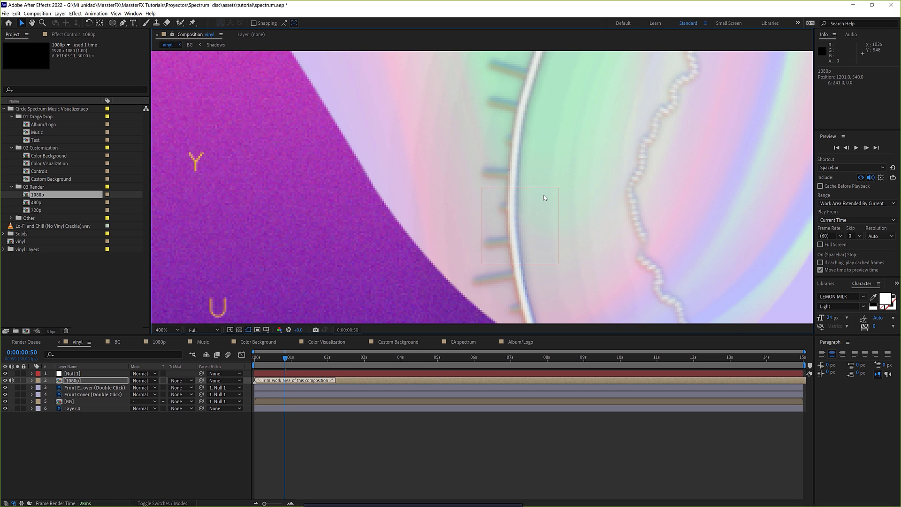
scroll(543, 196, "down", 1)
left_click_drag(714, 195, 715, 201)
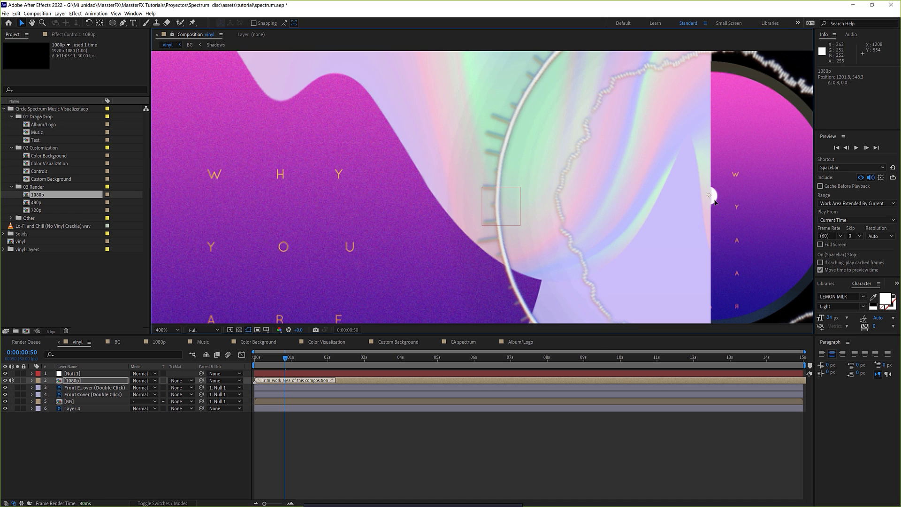
key("slash")
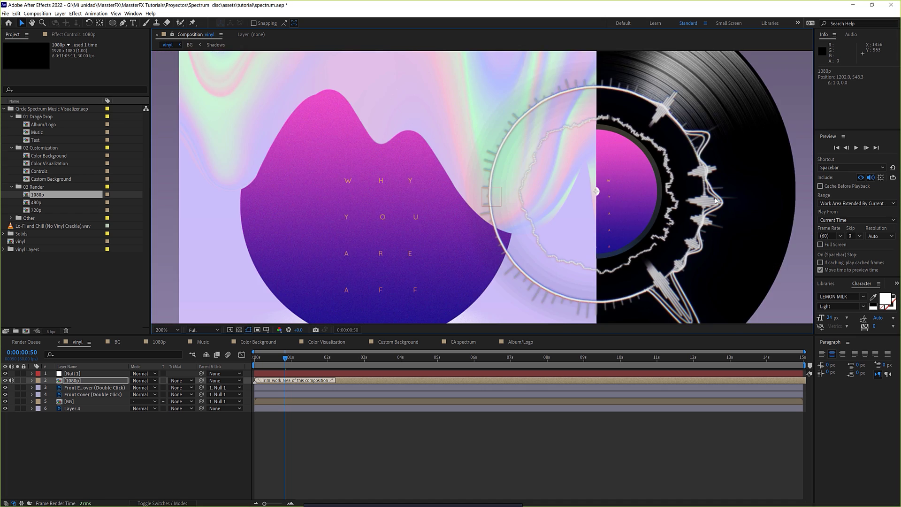
key("period")
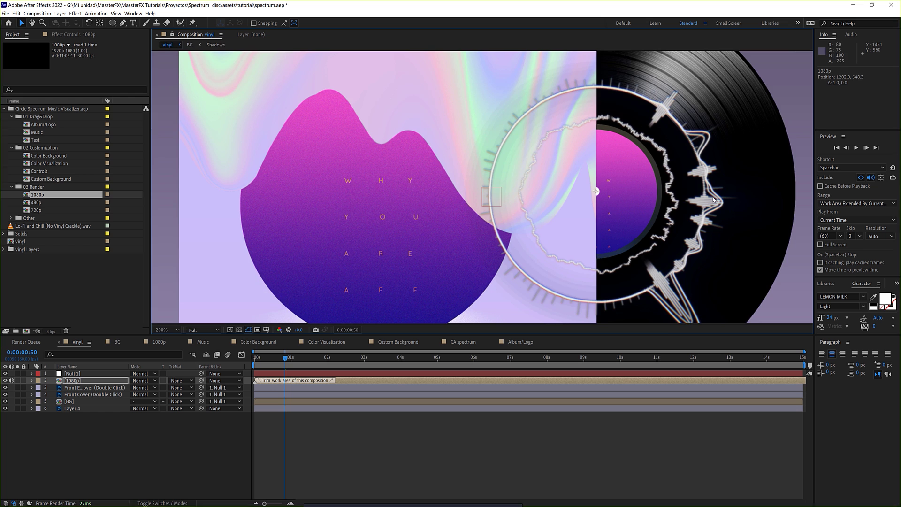
key("comma")
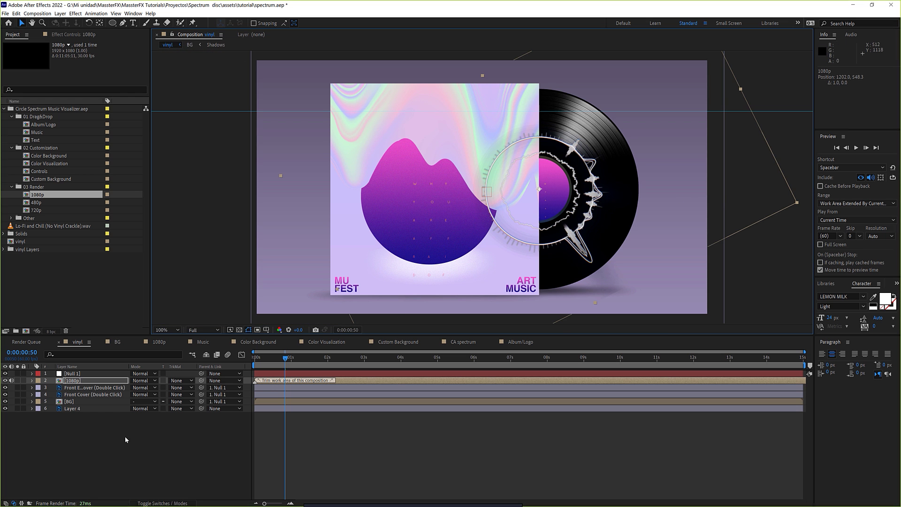
left_click(125, 436)
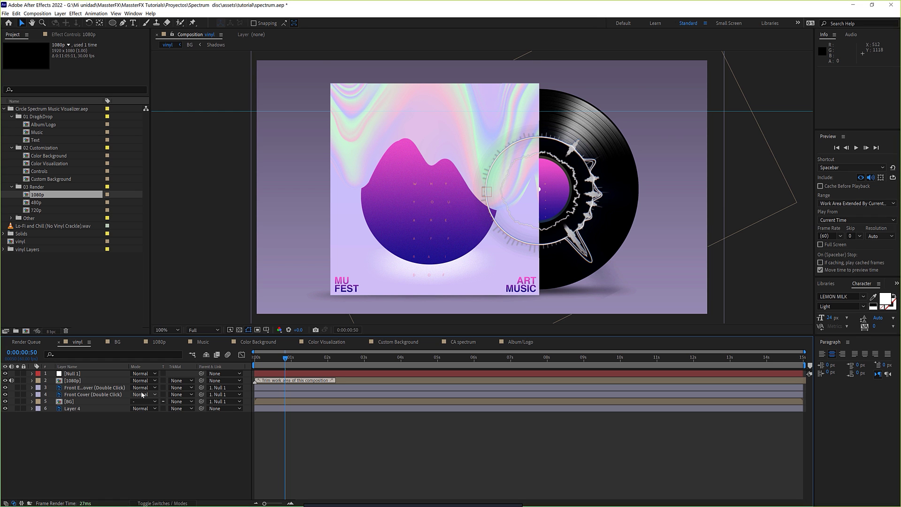
left_click(483, 191)
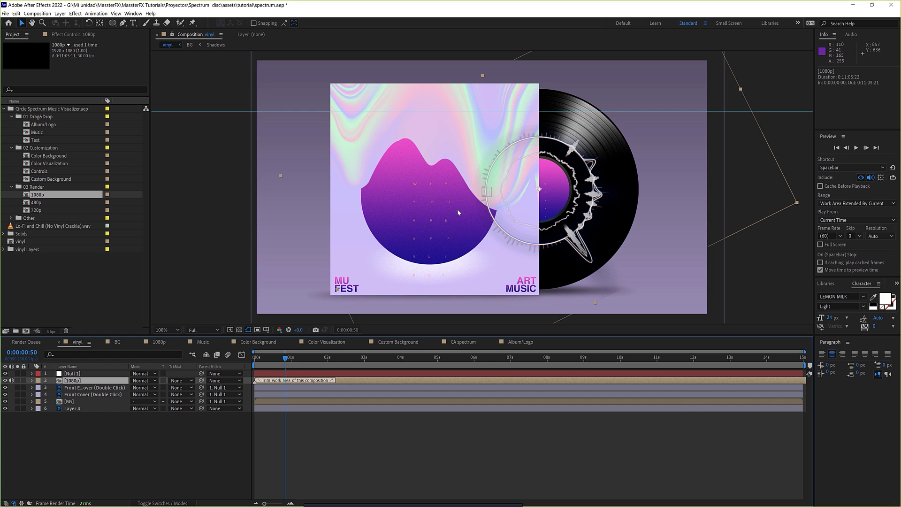
Step: Precompose the 1080p layer into a new composition named 'spectrum', moving all attributes into it
key("ctrl+shift+c")
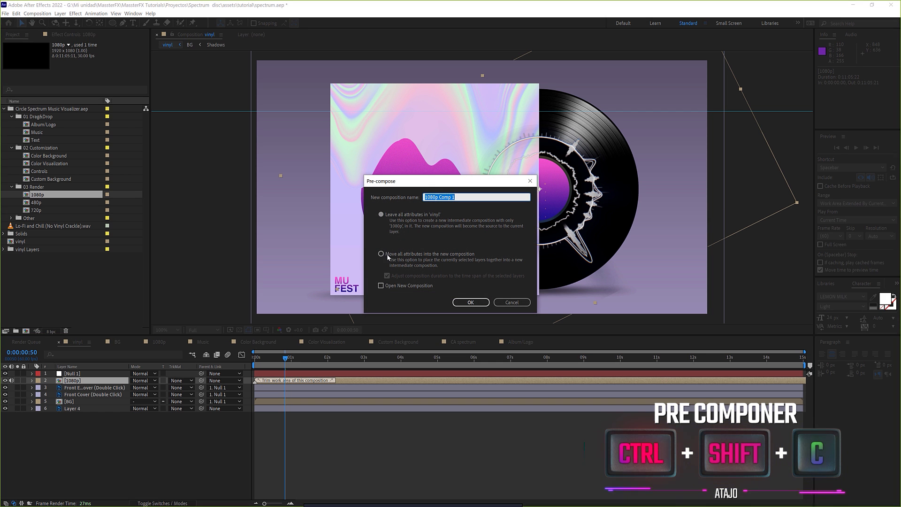
left_click(387, 255)
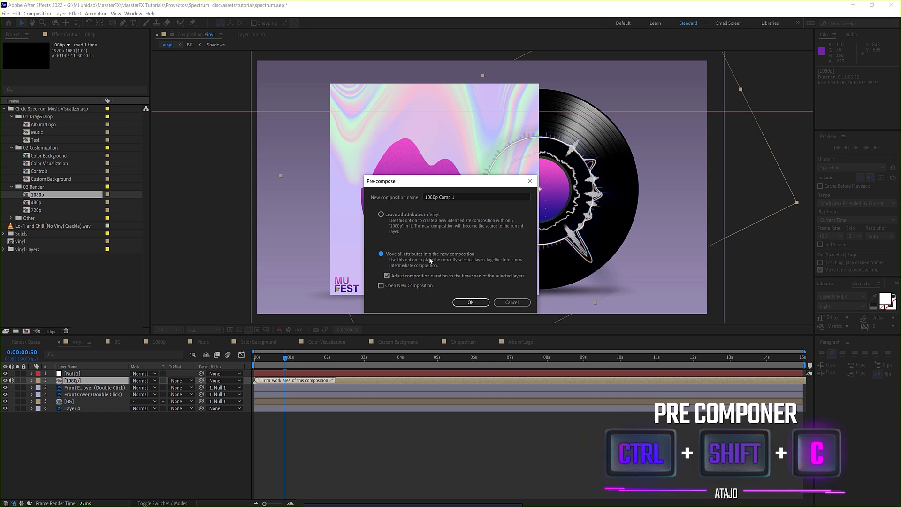
left_click(470, 197)
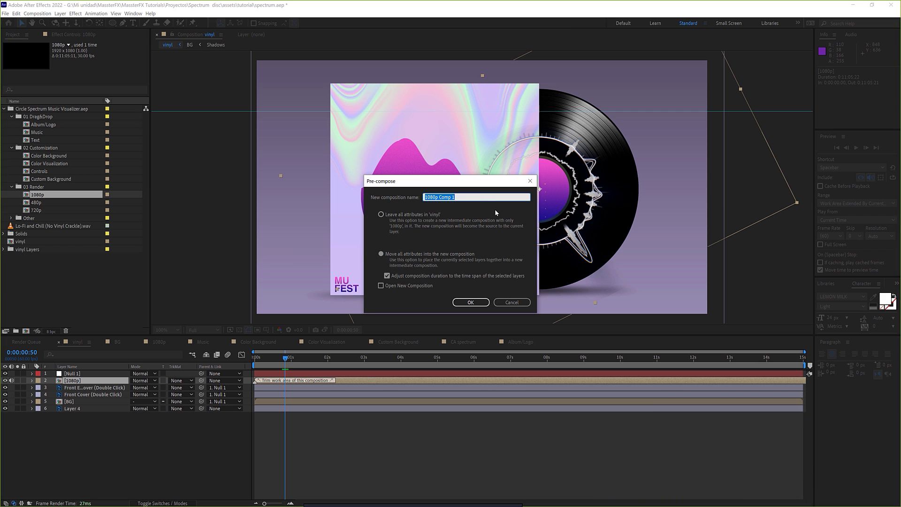
type("spectrum")
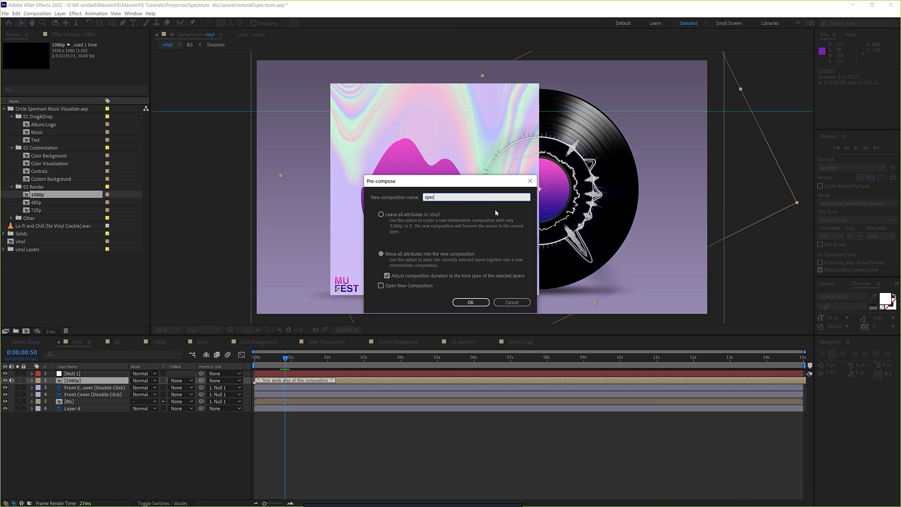
key("Return")
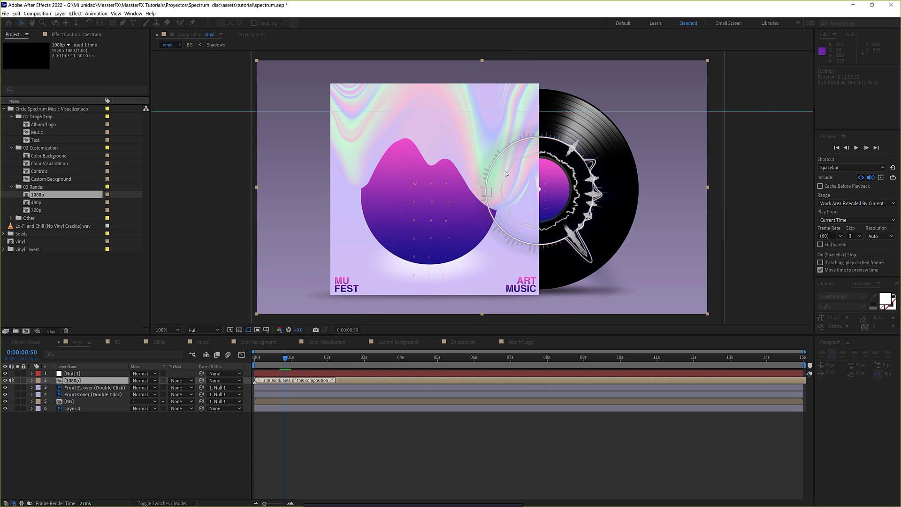
Step: Draw a large circular Ellipse mask on the spectrum layer around the vinyl disc
left_click(112, 23)
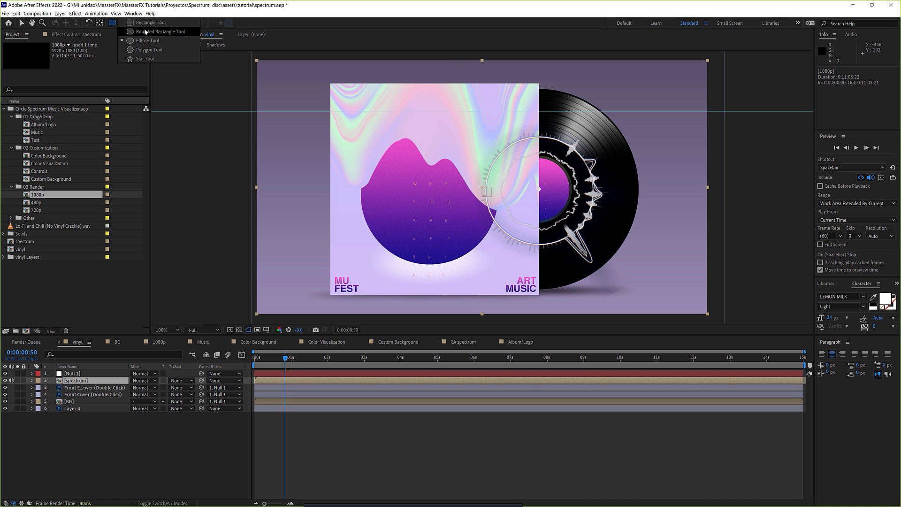
left_click(143, 43)
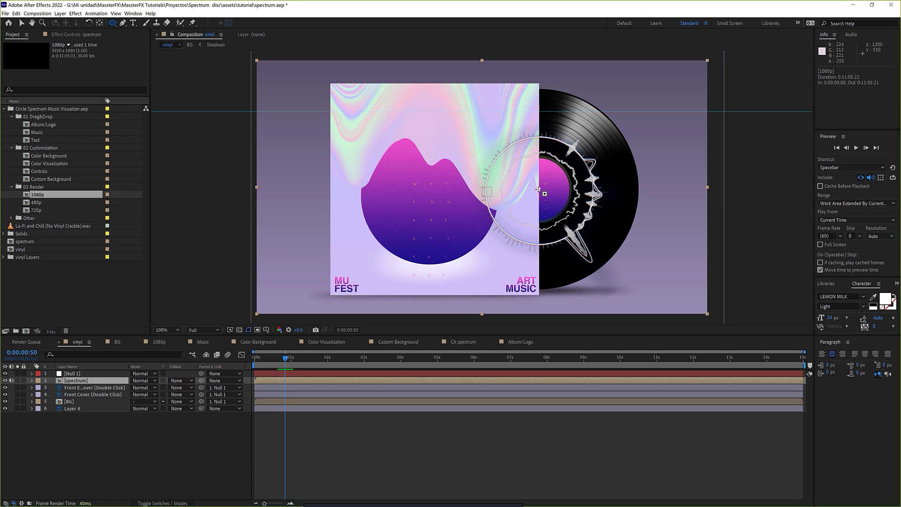
mouse_move(538, 189)
left_mouse_down()
mouse_move(622, 145)
mouse_move(538, 145)
mouse_move(623, 127)
left_mouse_up()
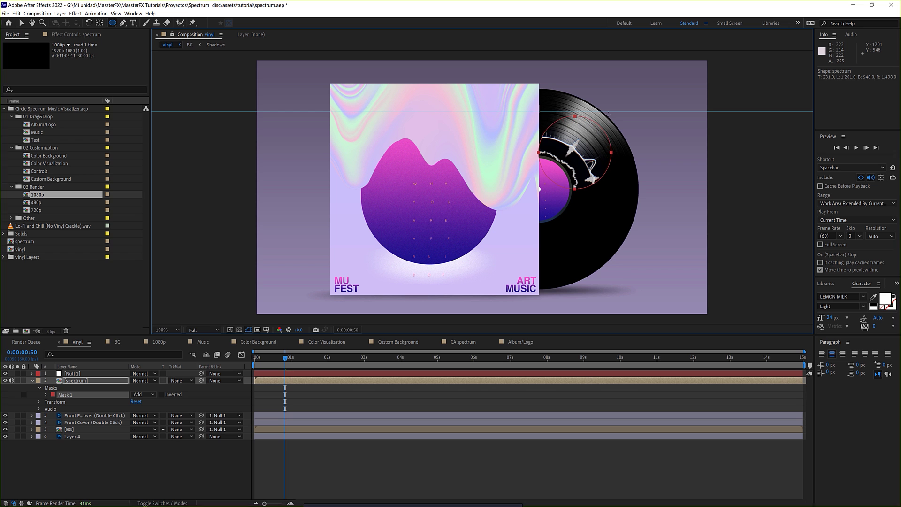
mouse_move(622, 127)
left_mouse_down()
mouse_move(609, 113)
mouse_move(538, 188)
mouse_move(637, 95)
left_mouse_up()
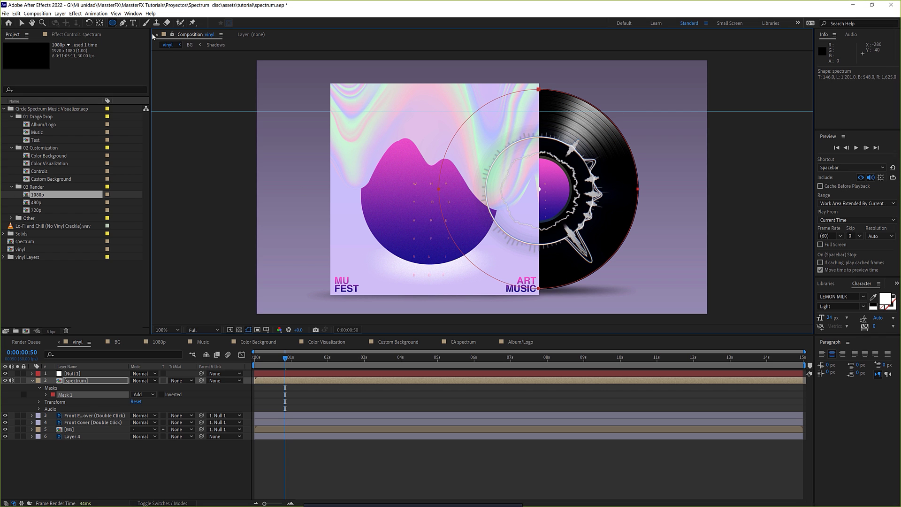
left_click(114, 25)
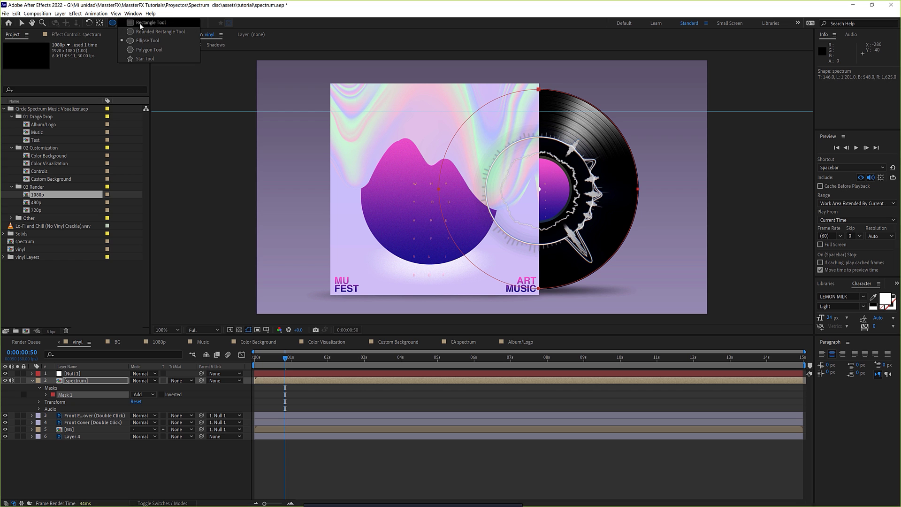
Step: Draw a rectangular Mask 2 covering the whole album cover
left_click(142, 24)
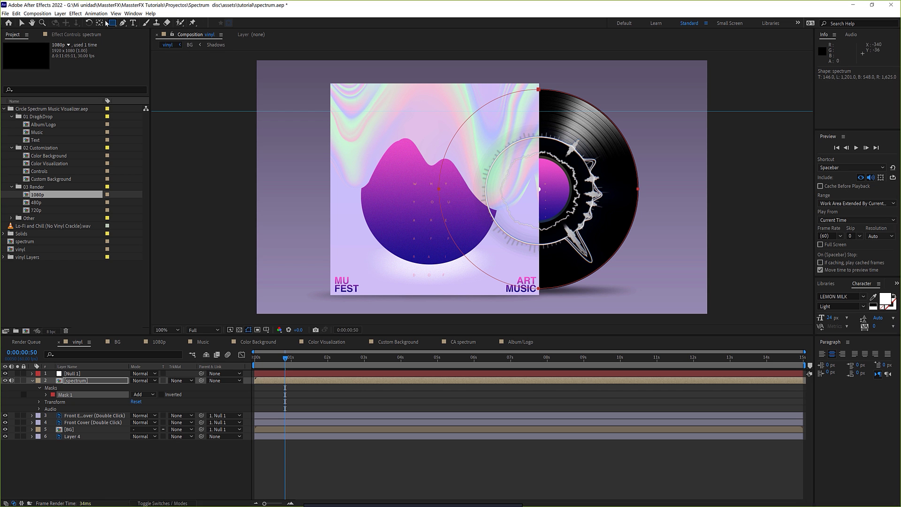
left_click_drag(331, 84, 451, 102)
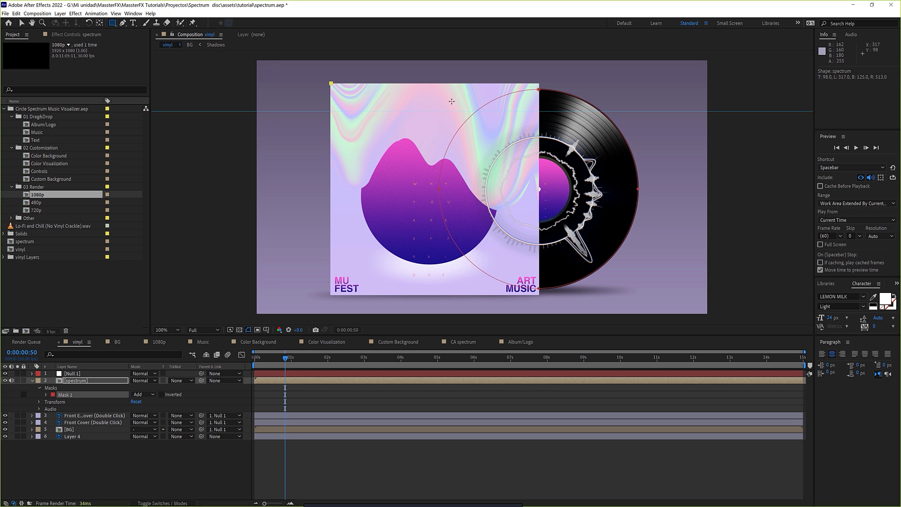
left_click_drag(513, 161, 539, 295)
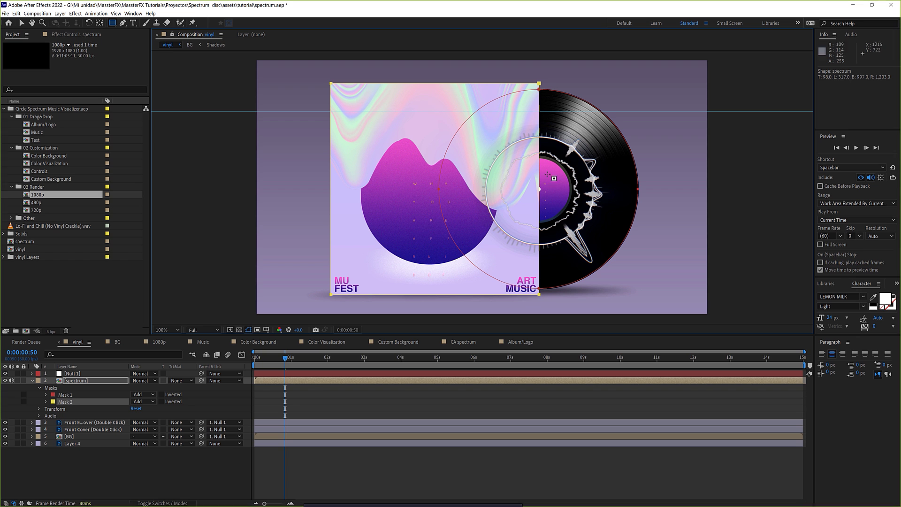
Step: Set Mask 2's mode from Add to Subtract and inspect the mask edge up close
left_click(60, 402)
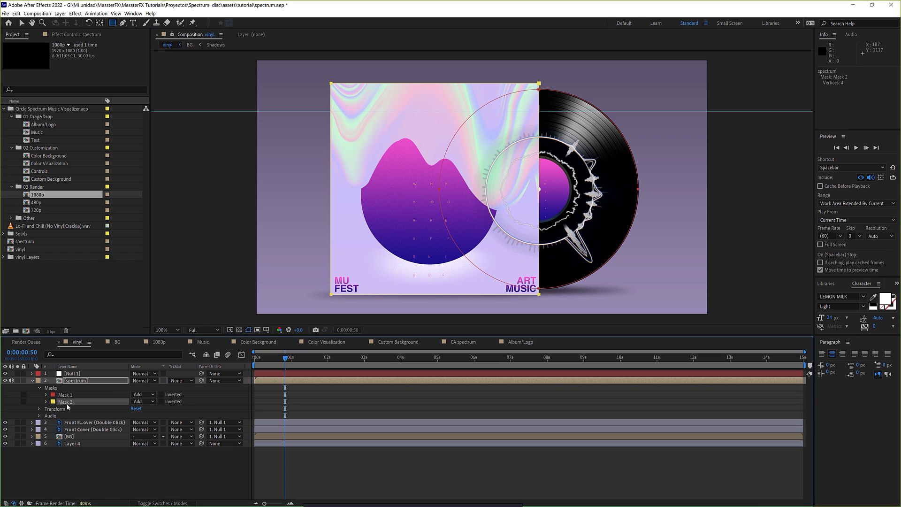
left_click(139, 402)
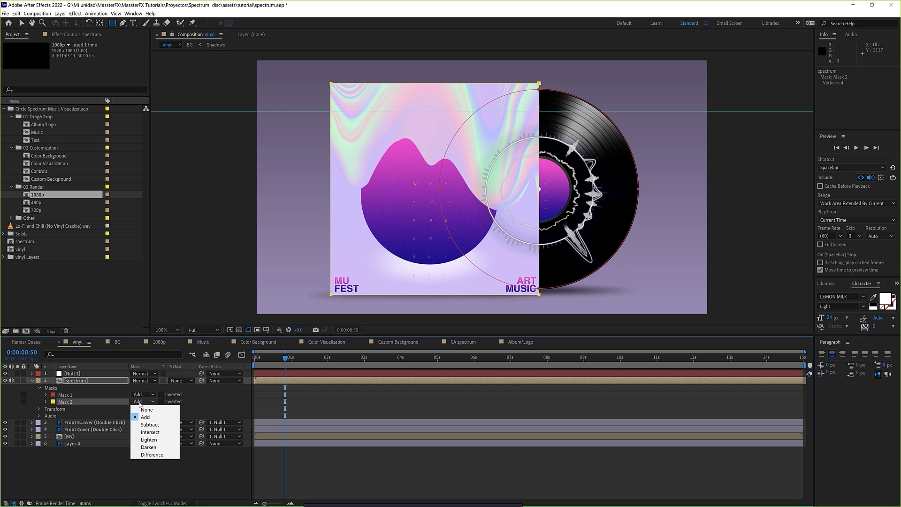
left_click(150, 425)
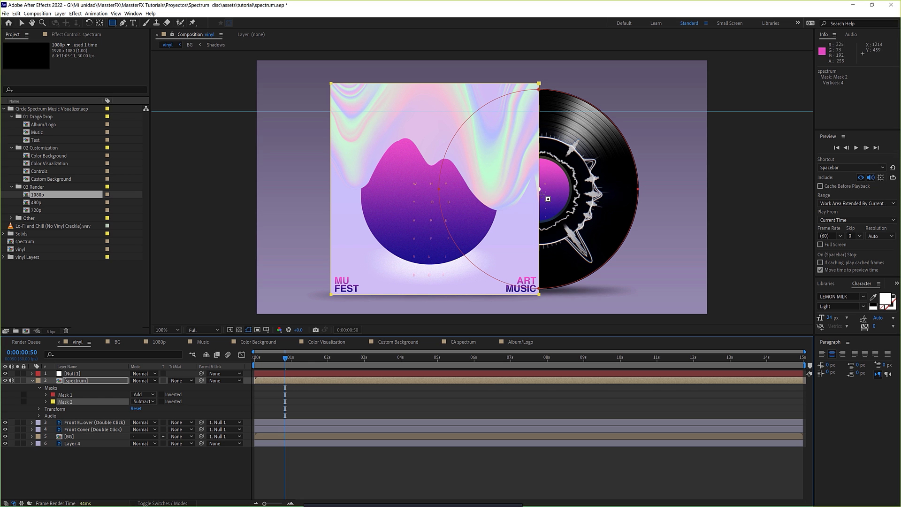
scroll(547, 157, "up", 4)
scroll(557, 165, "down", 4)
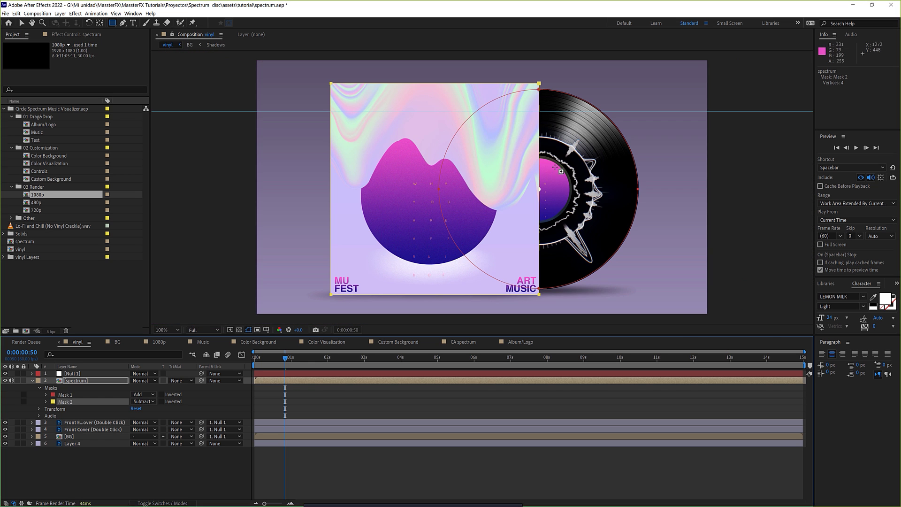
scroll(572, 220, "up", 4)
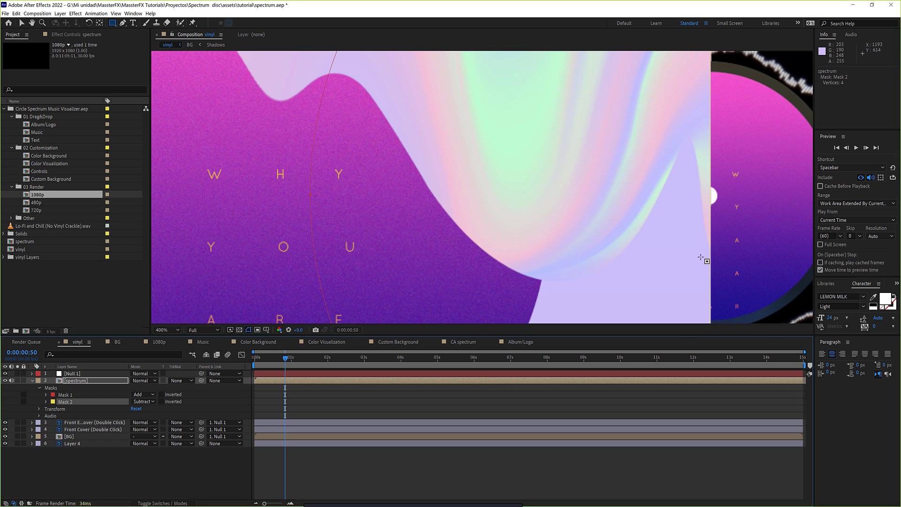
left_click_drag(702, 256, 514, 98)
key("q")
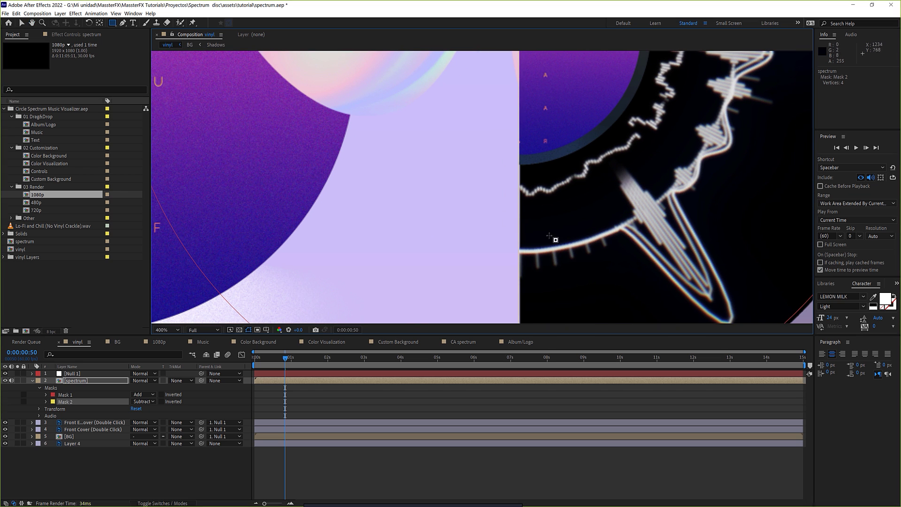
scroll(541, 172, "down", 2)
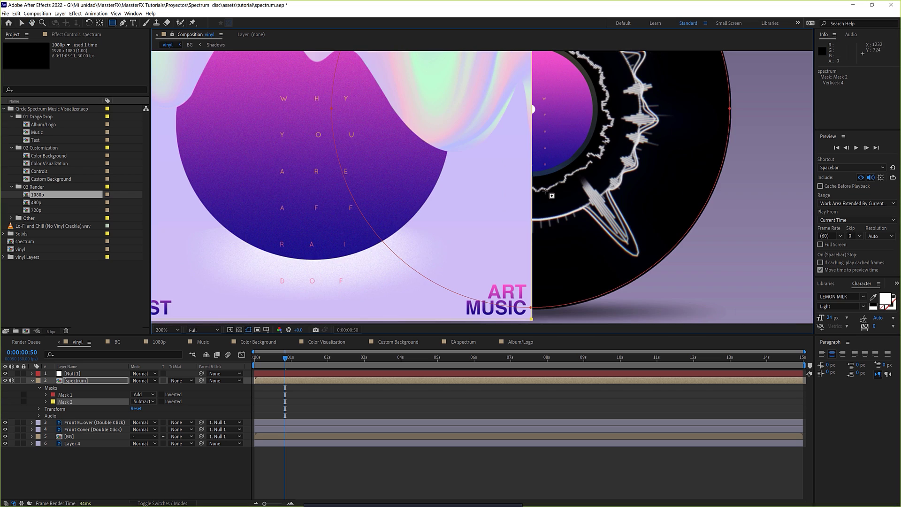
scroll(552, 199, "down", 2)
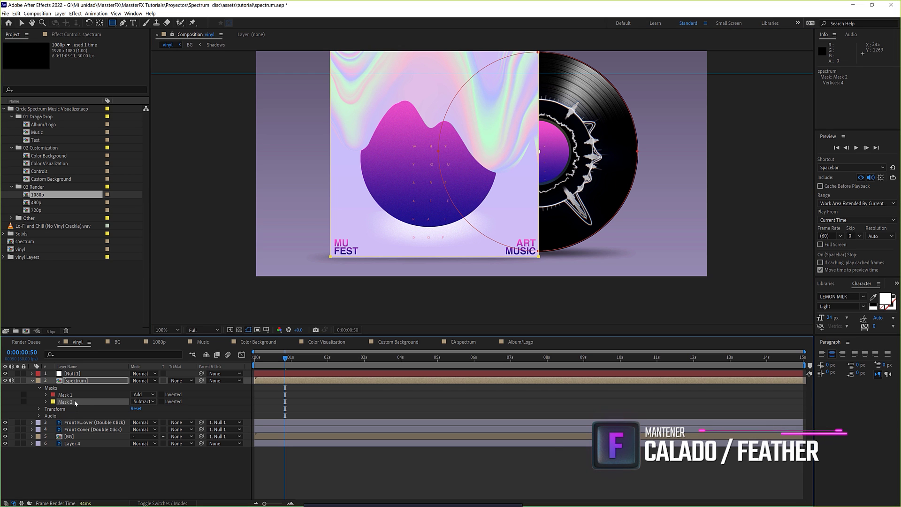
Step: Give Mask 2 a 50-pixel feather and check the softened edge
key("f")
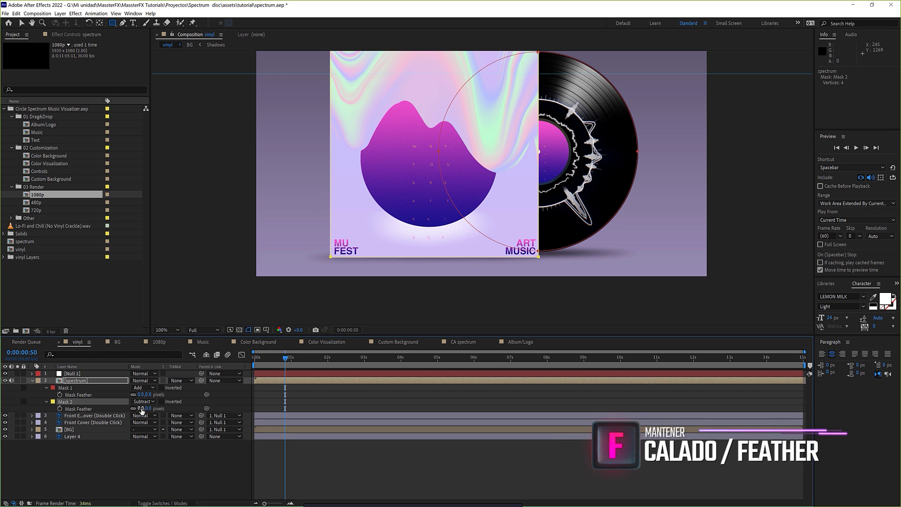
left_click_drag(141, 409, 144, 408)
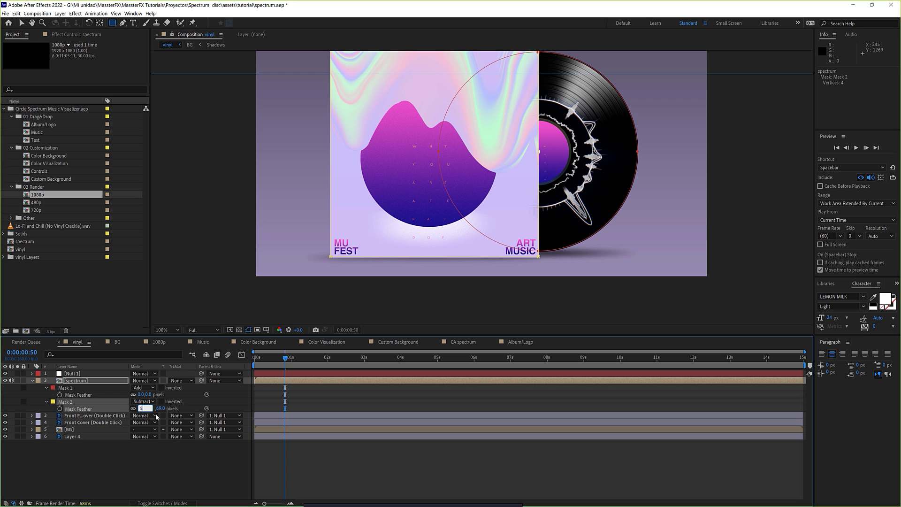
type("0.0,50.0")
key("Return")
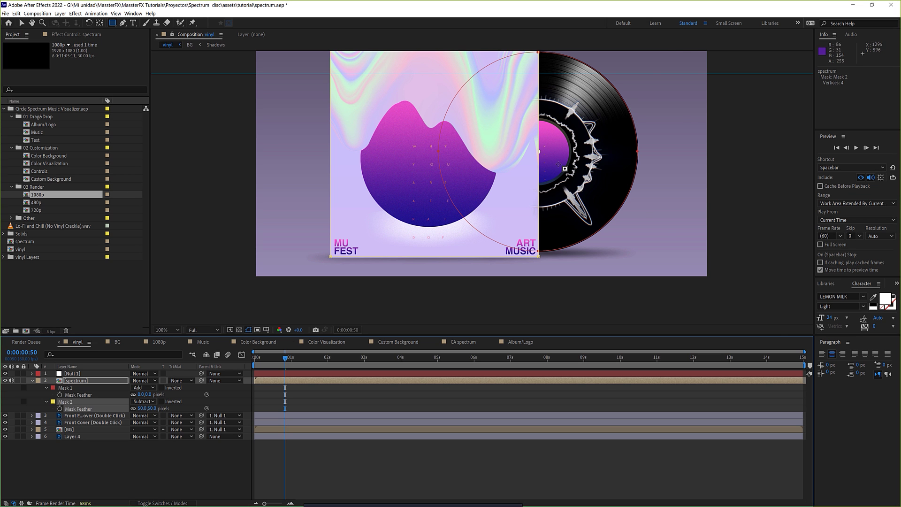
key("period")
key("period")
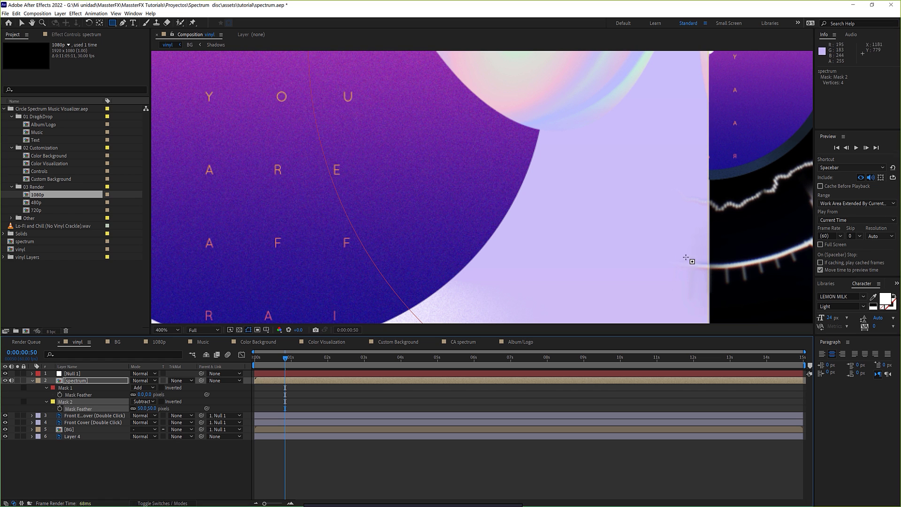
key("comma")
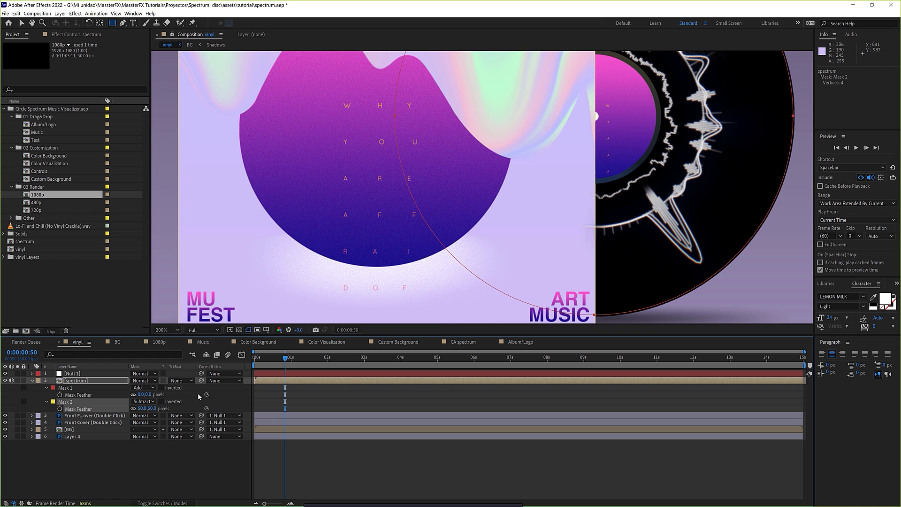
Step: Set Mask 2's expansion to 43 pixels and review the result at several zoom levels
left_click(47, 402)
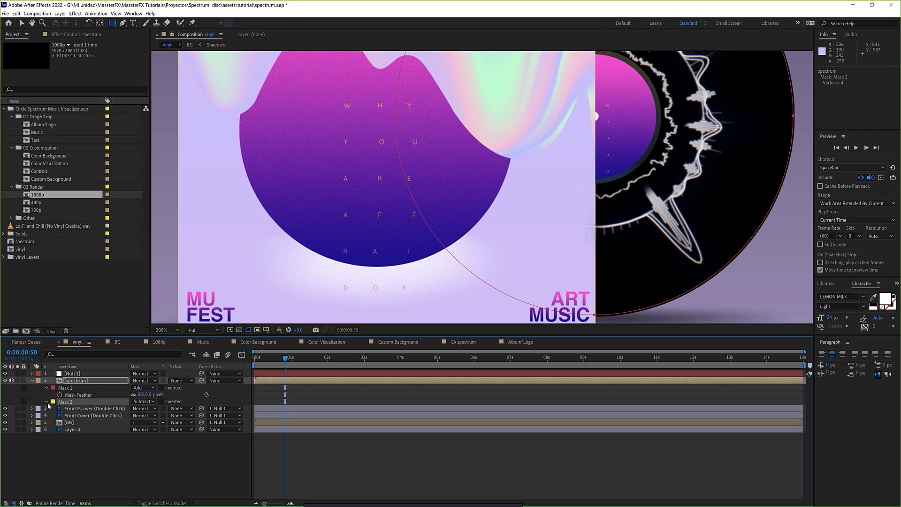
left_click(47, 401)
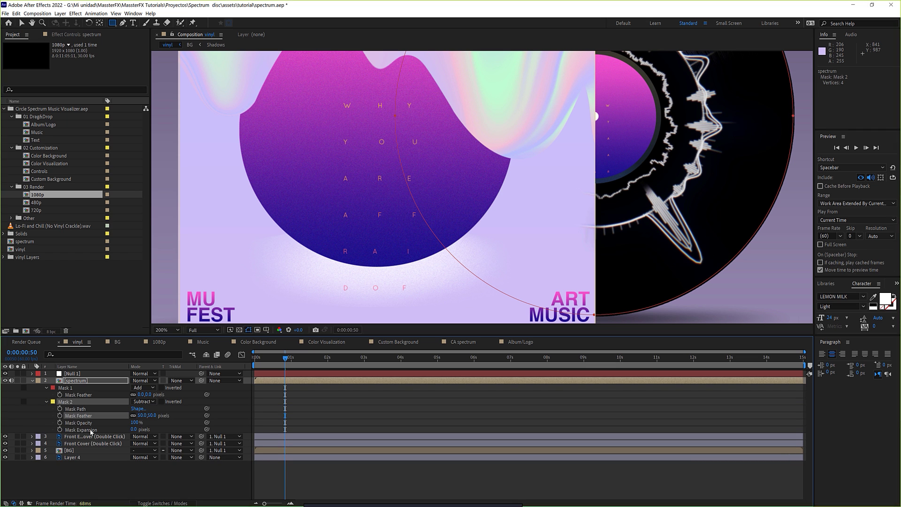
left_click_drag(134, 430, 149, 429)
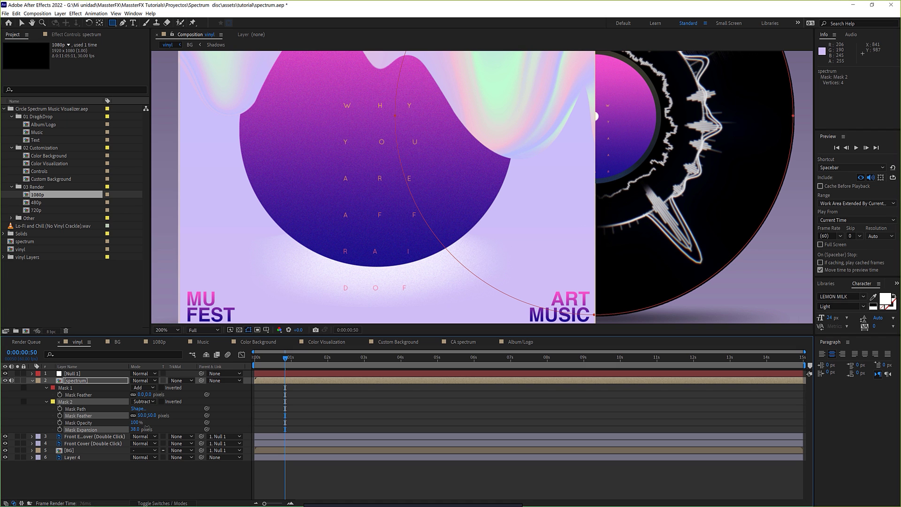
left_click_drag(147, 429, 149, 428)
key("F2")
key("comma")
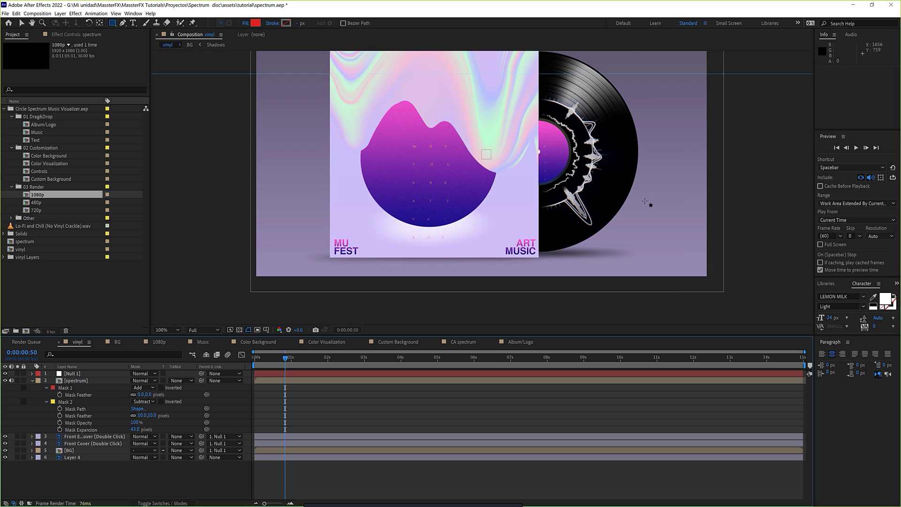
key("period")
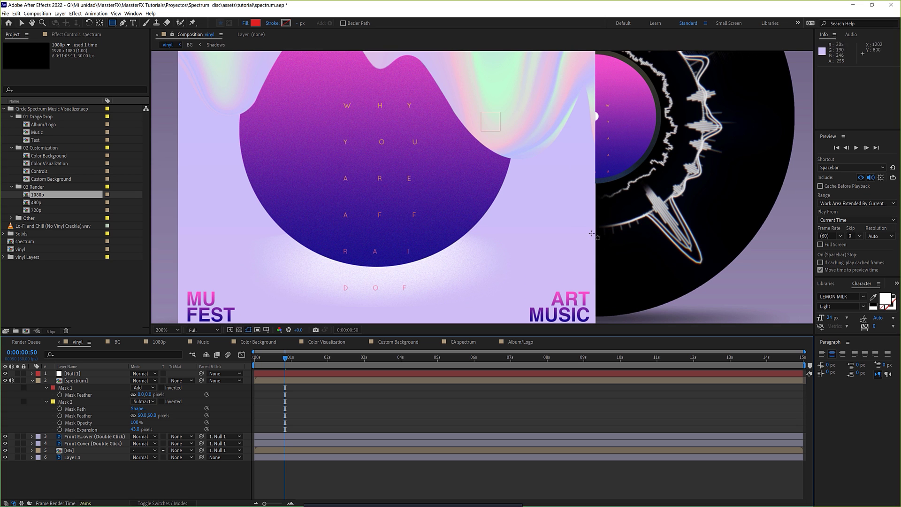
key("period")
key("period")
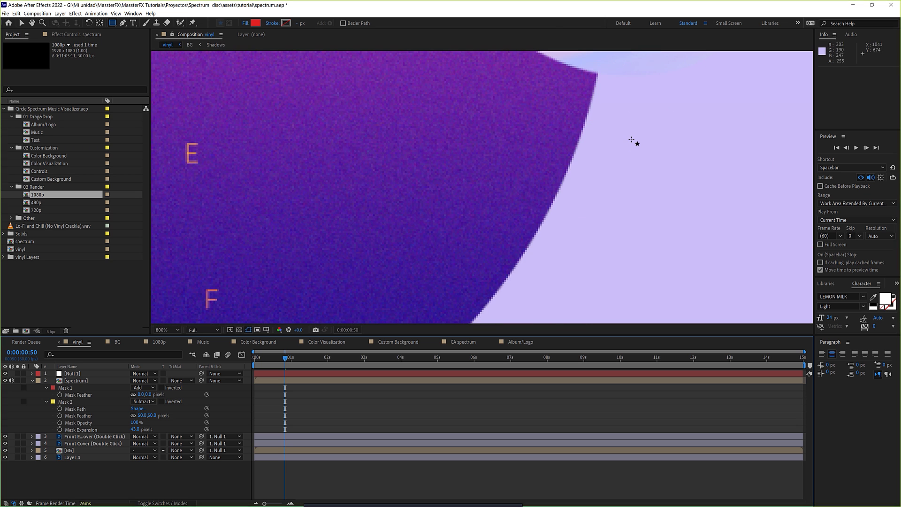
key("slash")
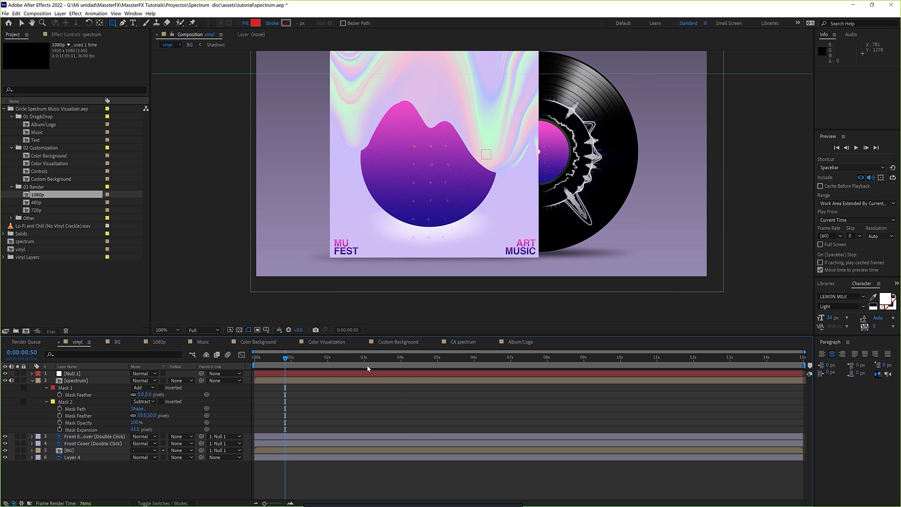
Step: Move to 0:00:06:31, recentre the view at 100%, and collapse and reselect the spectrum layer
left_click_drag(410, 360, 493, 359)
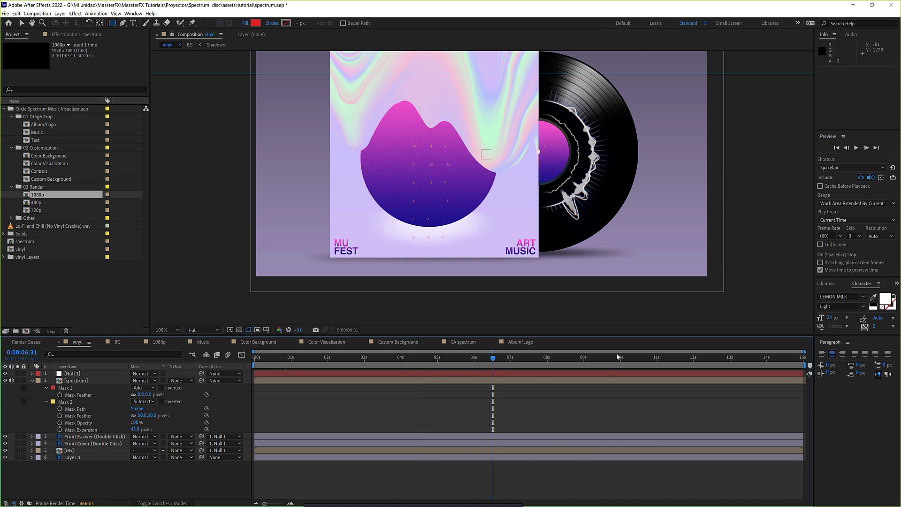
key("/")
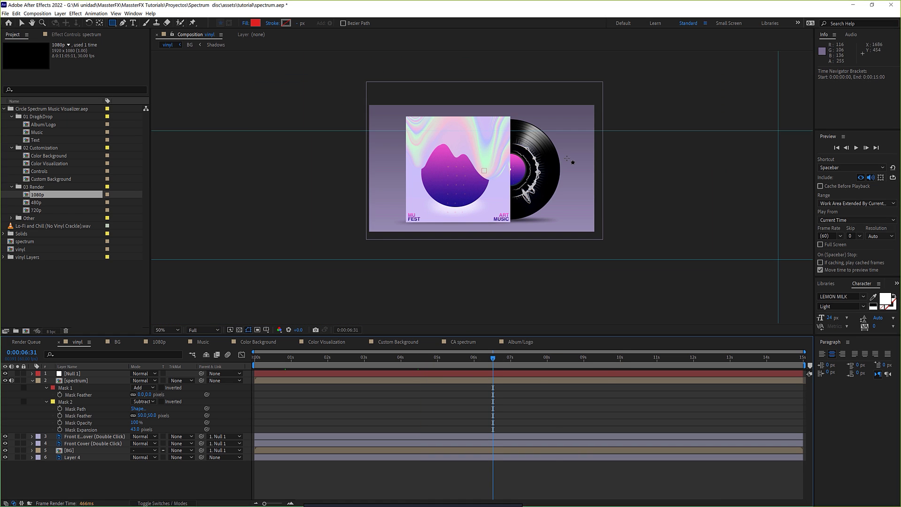
left_click_drag(537, 163, 553, 198)
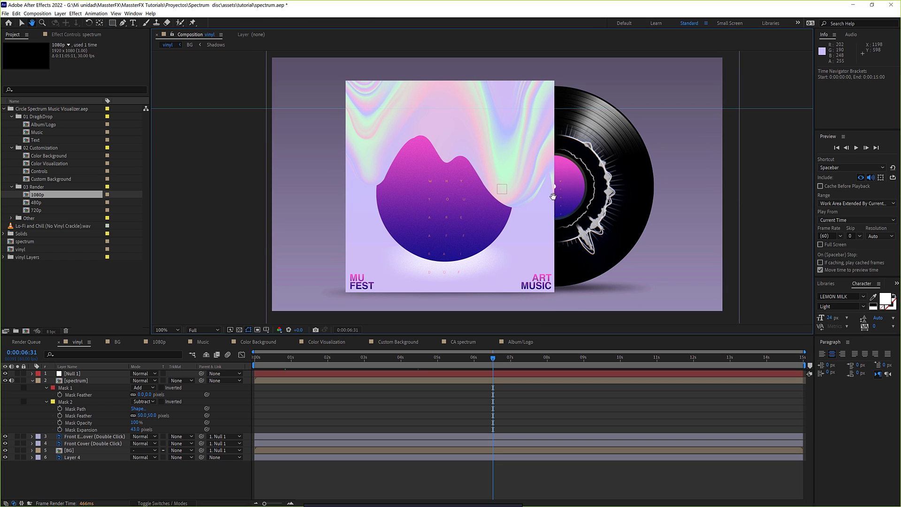
left_click(32, 381)
left_click(80, 387)
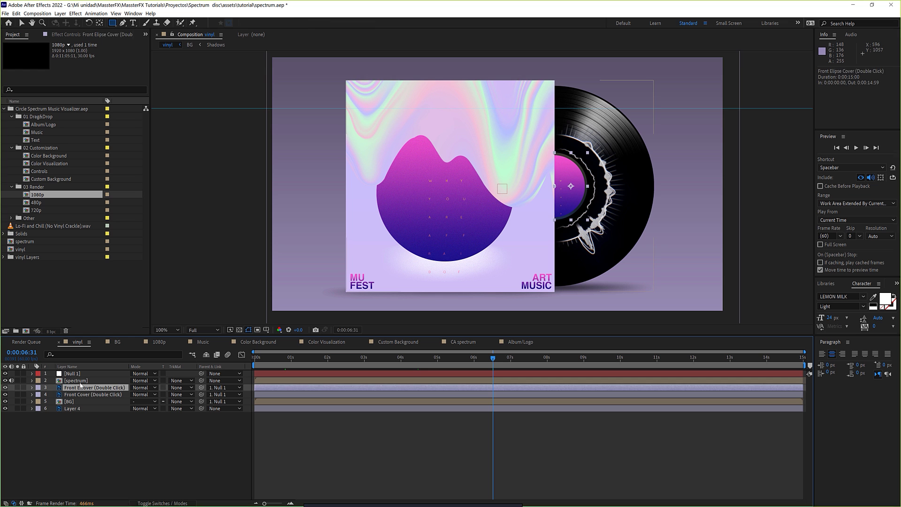
left_click(76, 380)
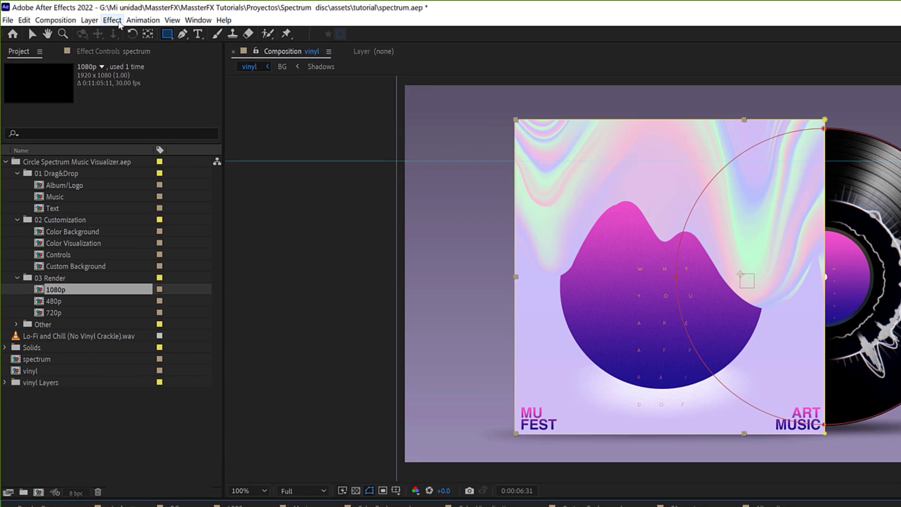
Step: Add a Glow effect to the spectrum layer and widen its radius to 30
left_click(75, 13)
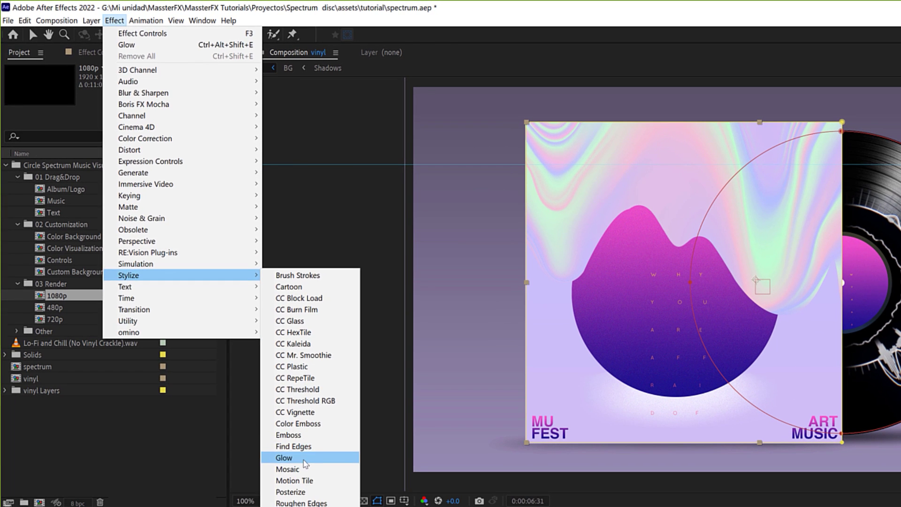
left_click(305, 461)
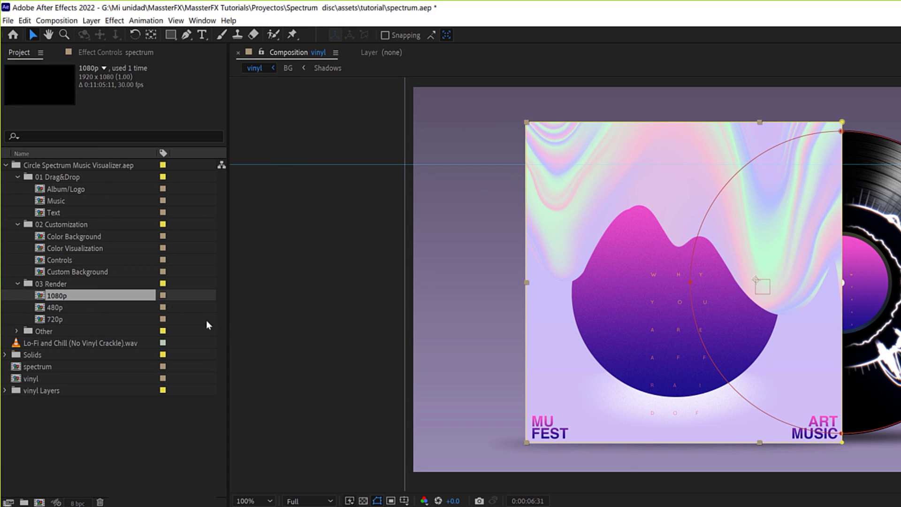
left_click(100, 52)
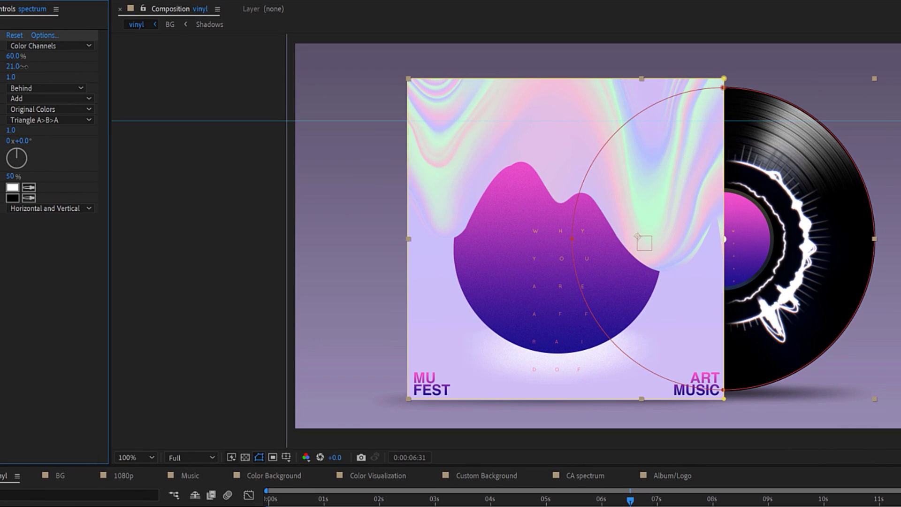
left_click_drag(12, 67, 21, 66)
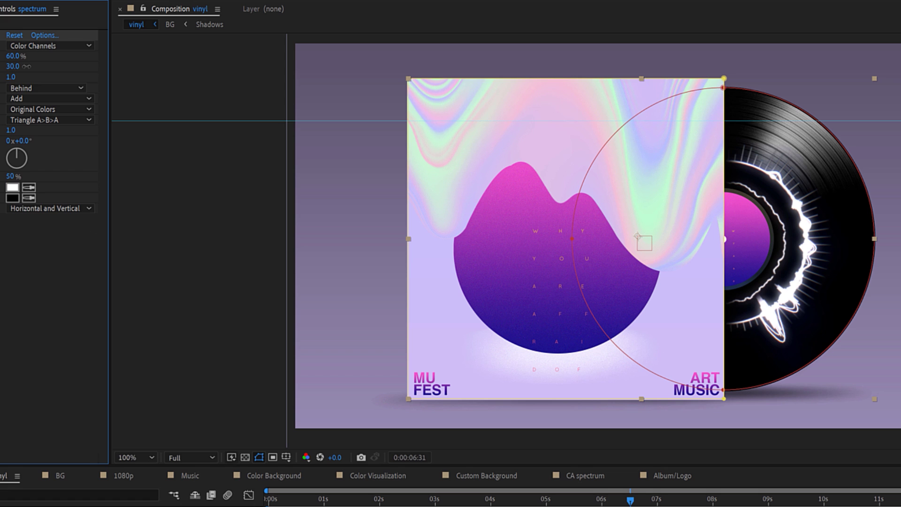
Step: Switch Glow Colors to A & B Colors and make Color A bright magenta
left_click(41, 111)
left_click(41, 133)
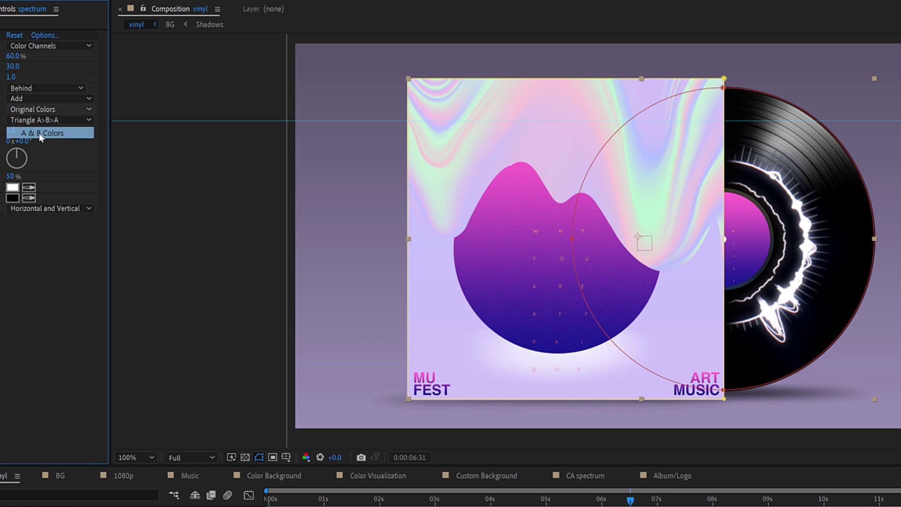
left_click(13, 188)
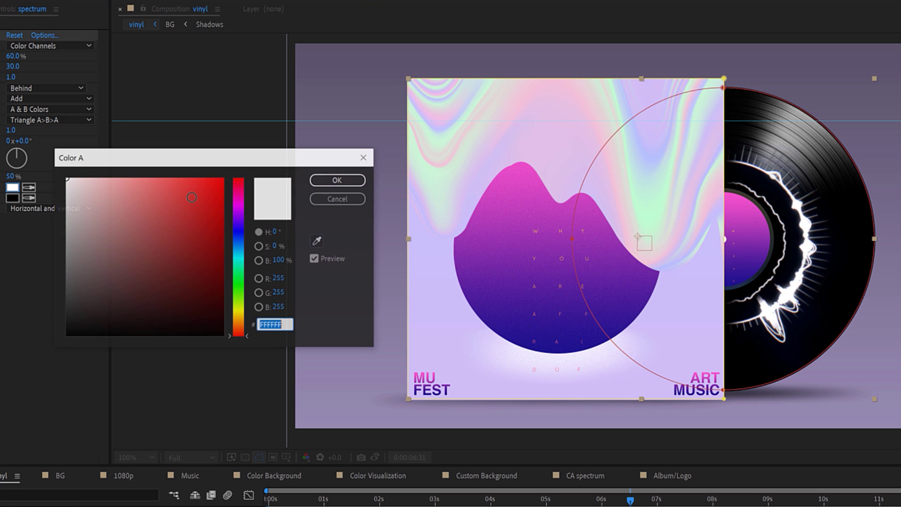
left_click(238, 207)
left_click(223, 179)
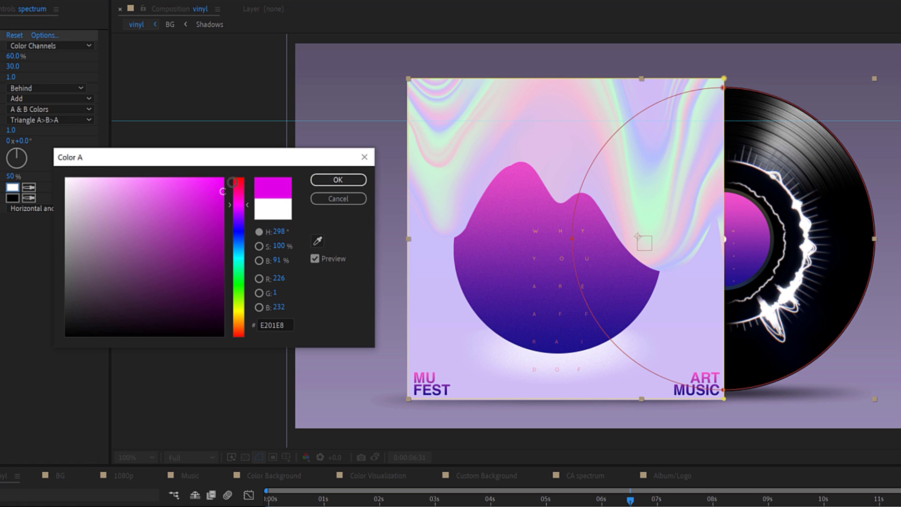
left_click(351, 181)
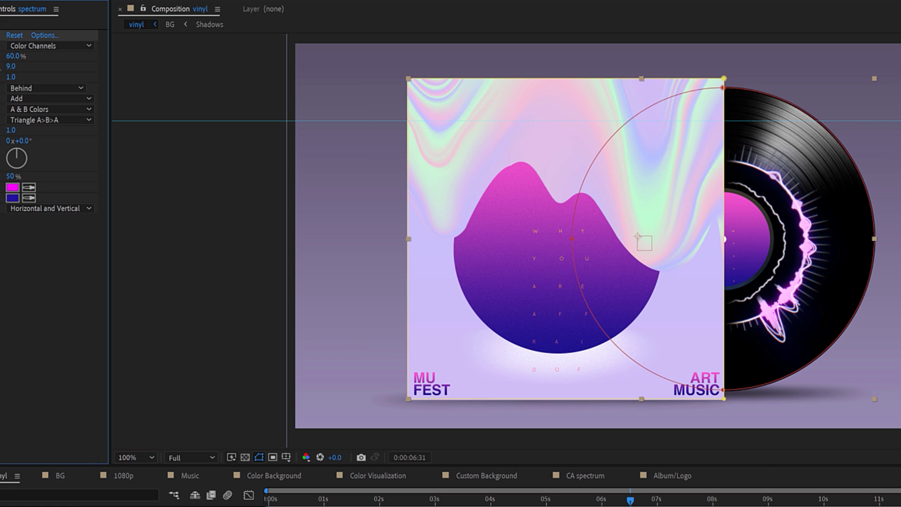
Step: Set the glow radius to 22 and threshold to 53.7%, then preview the animation
left_click_drag(10, 66, 27, 74)
left_click_drag(28, 57, 3, 56)
left_click(749, 499)
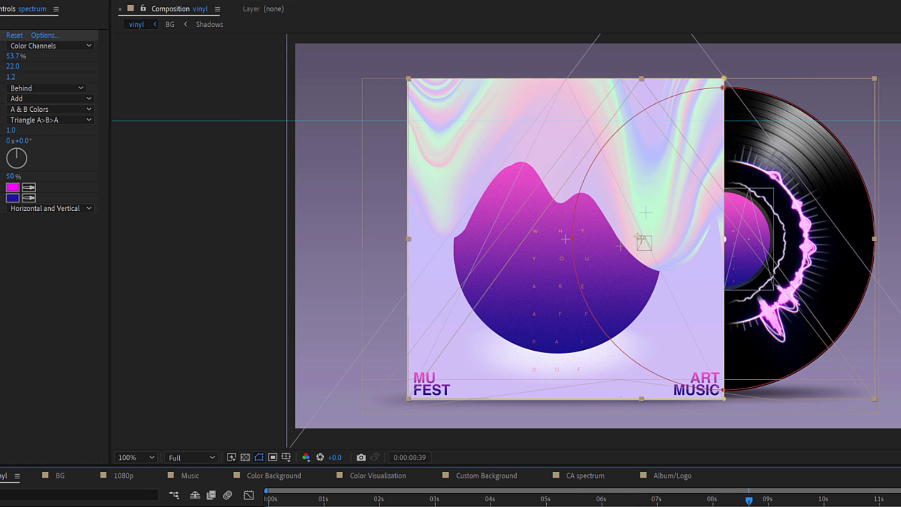
left_click(339, 359)
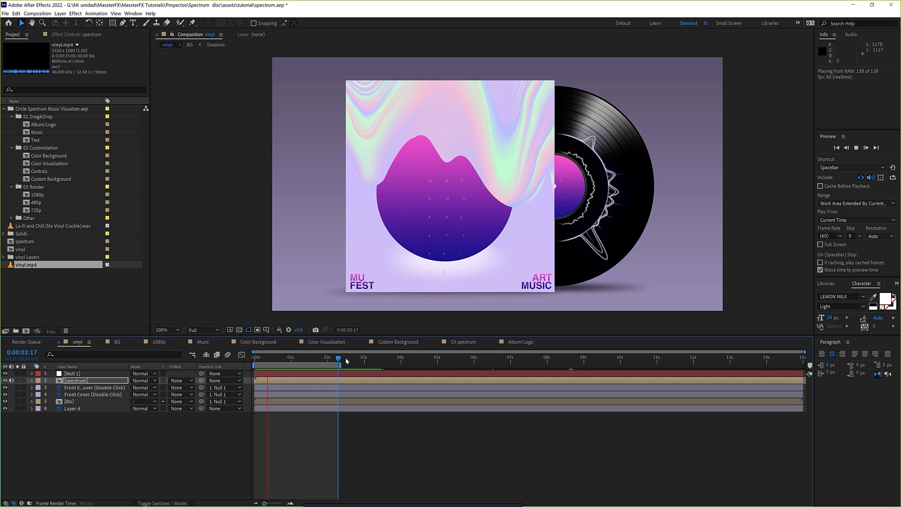
key("XF86AudioPlay")
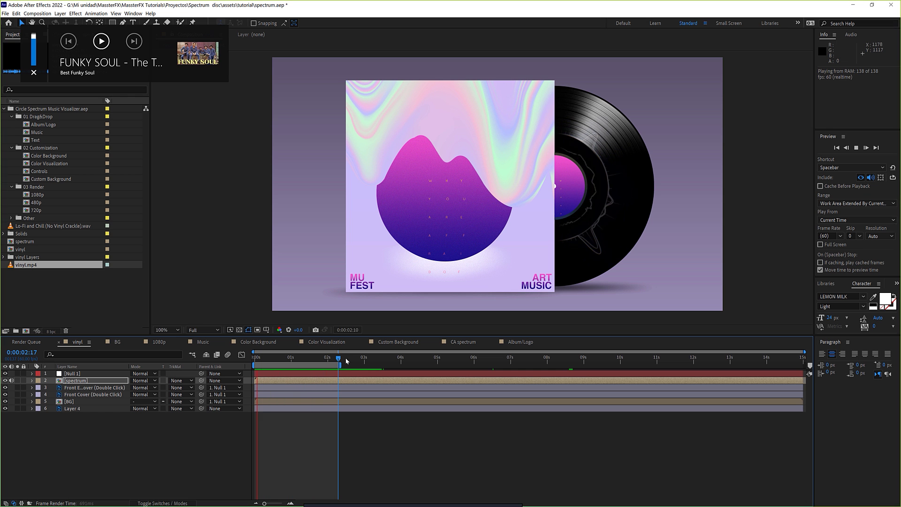